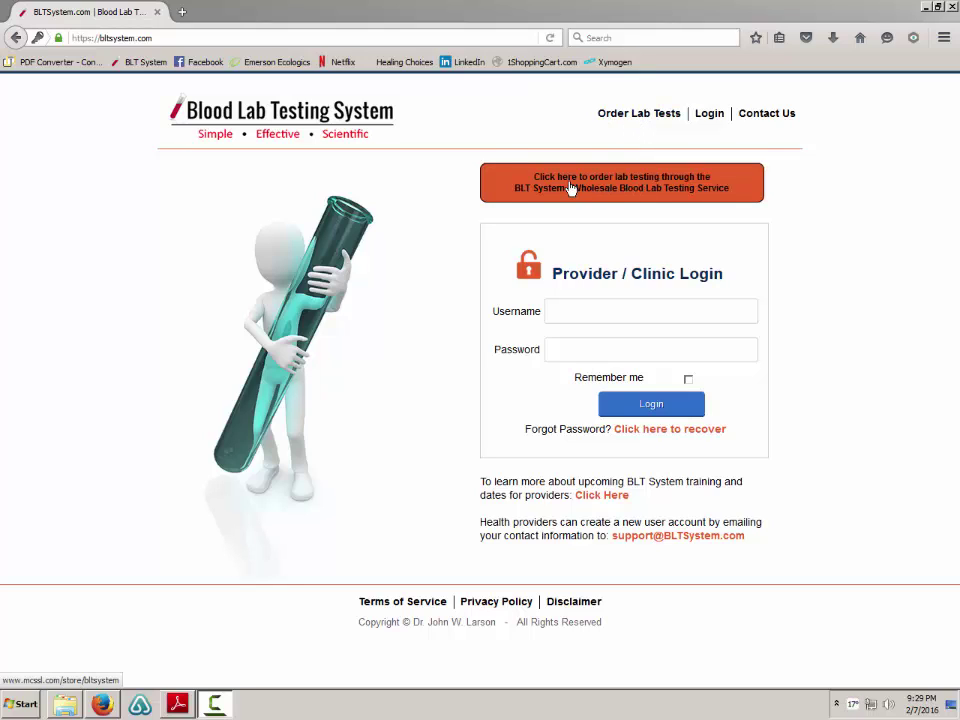
Open the Wholesale Blood Lab Testing Service store and look over its introduction, search bar, test categories and featured tests.
left_click(743, 188)
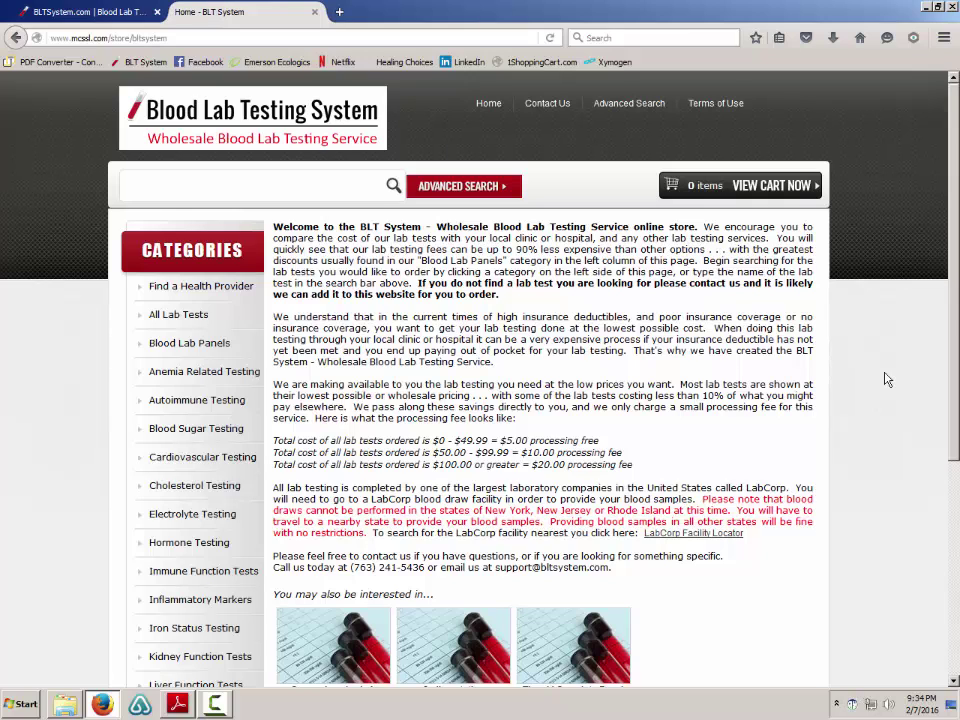
scroll(896, 354, "down", 5)
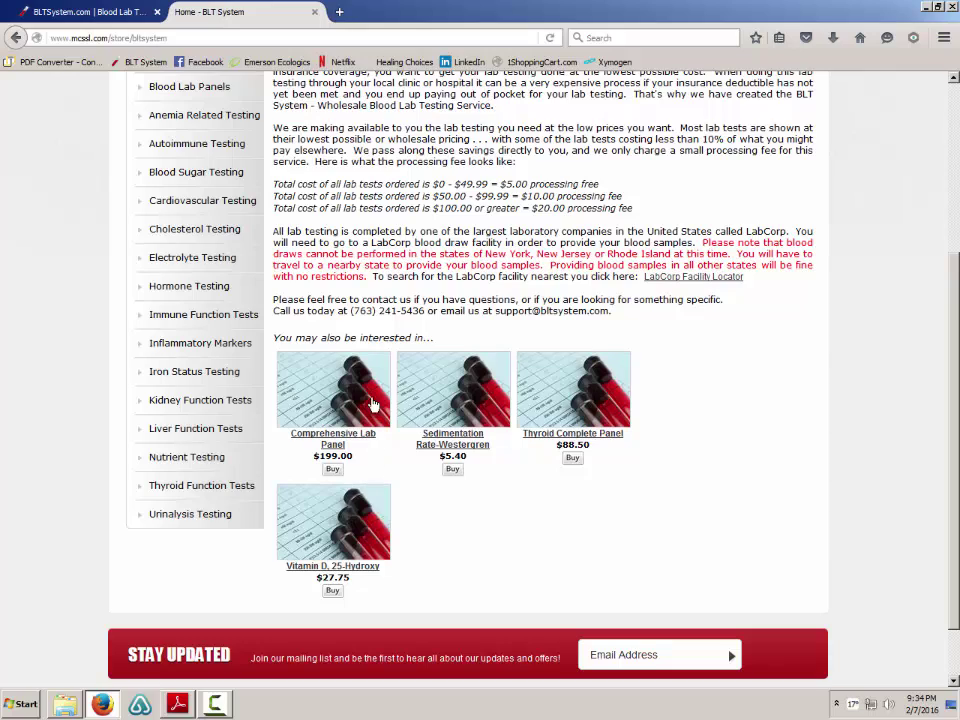
scroll(377, 407, "up", 5)
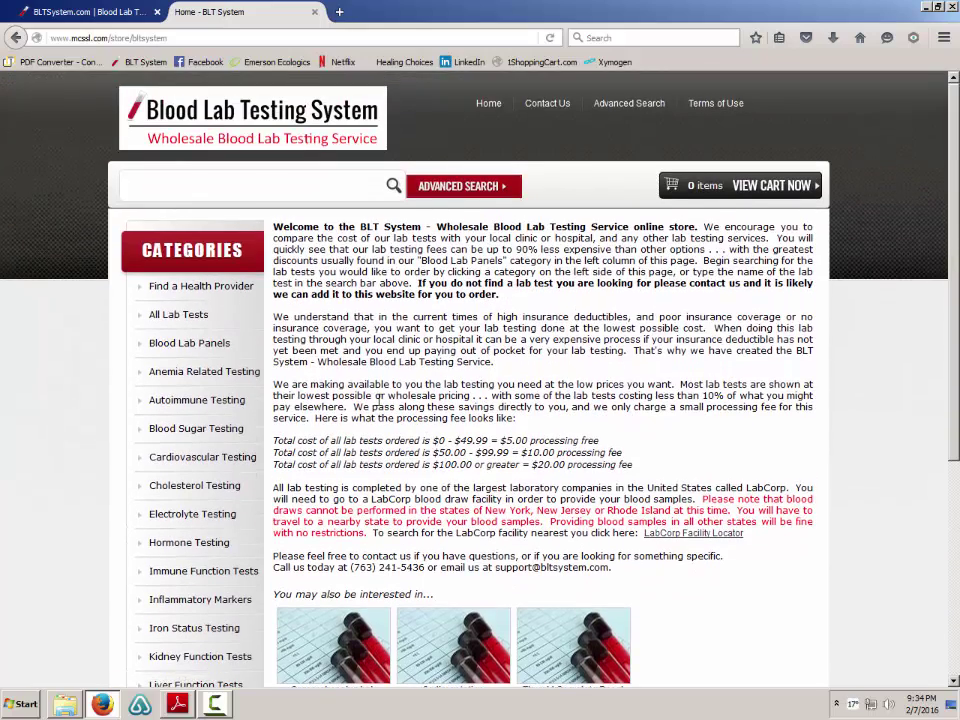
scroll(381, 398, "down", 2)
scroll(381, 398, "up", 2)
left_click(221, 187)
scroll(35, 385, "down", 1)
scroll(35, 385, "down", 3)
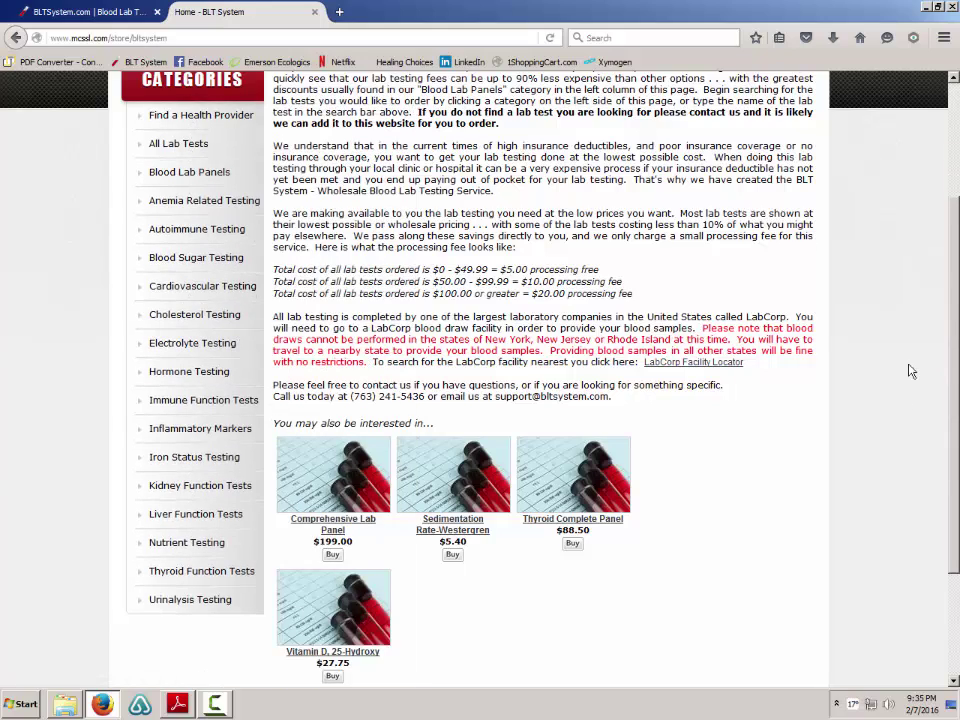
scroll(909, 364, "up", 3)
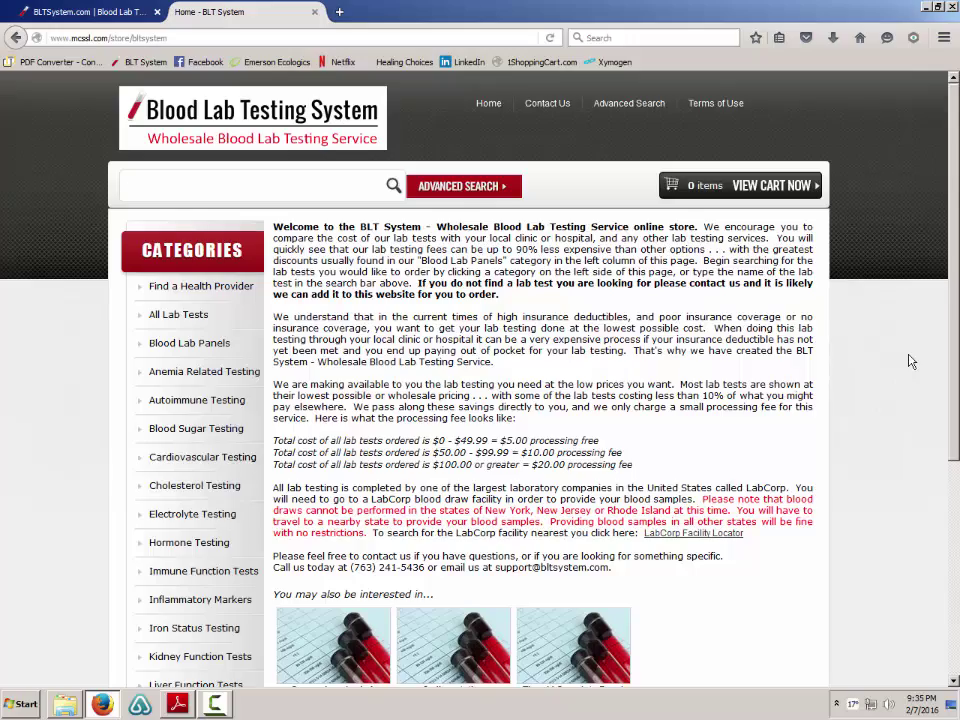
Add the Comprehensive Lab Panel to the order and open the shopping cart.
scroll(909, 362, "down", 3)
scroll(909, 362, "down", 2)
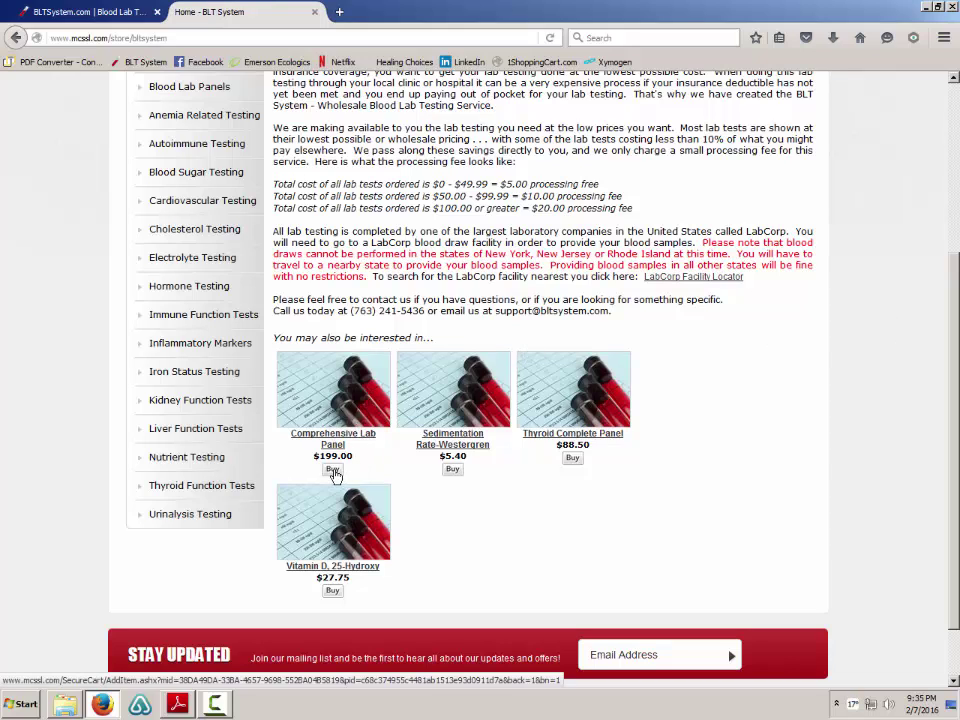
left_click(334, 472)
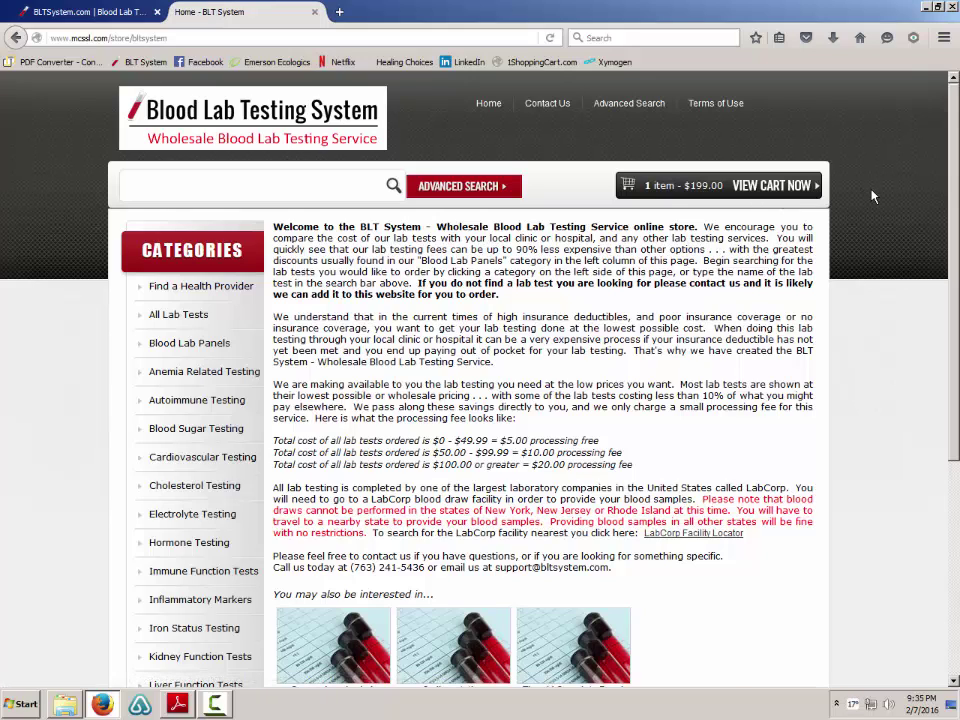
left_click(790, 190)
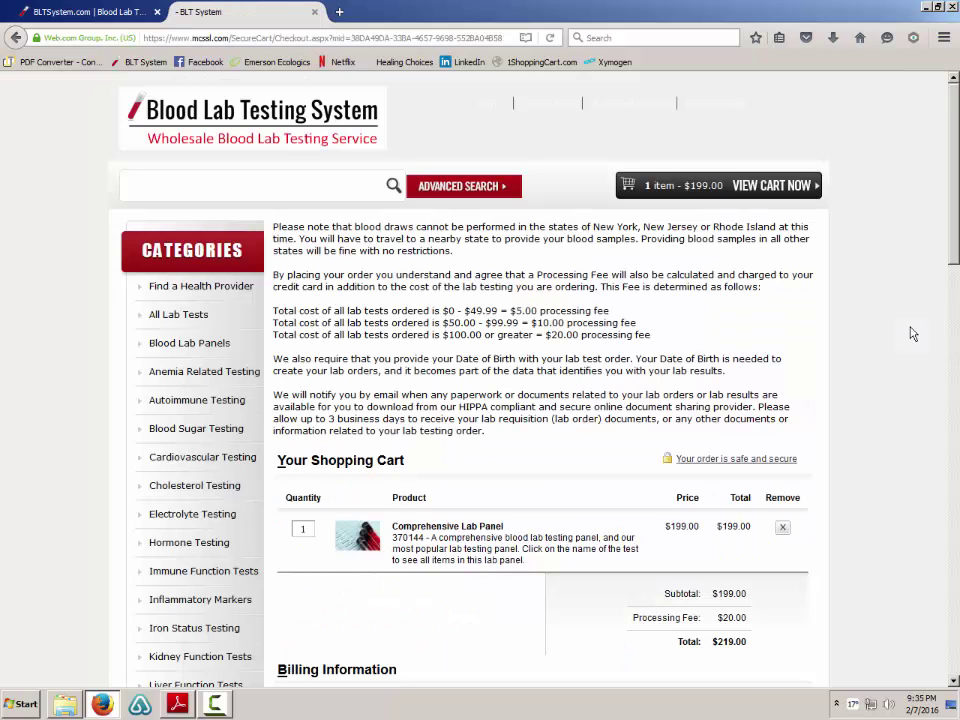
Review the cart contents and highlight the three processing fee tiers in the checkout notes.
scroll(908, 334, "down", 5)
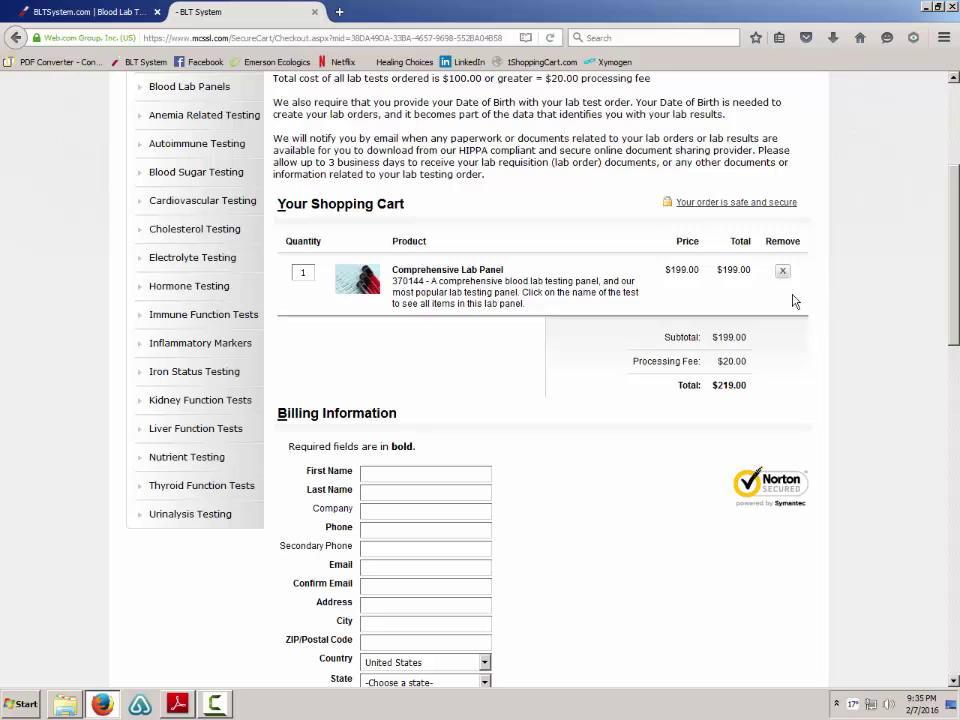
scroll(857, 356, "up", 2)
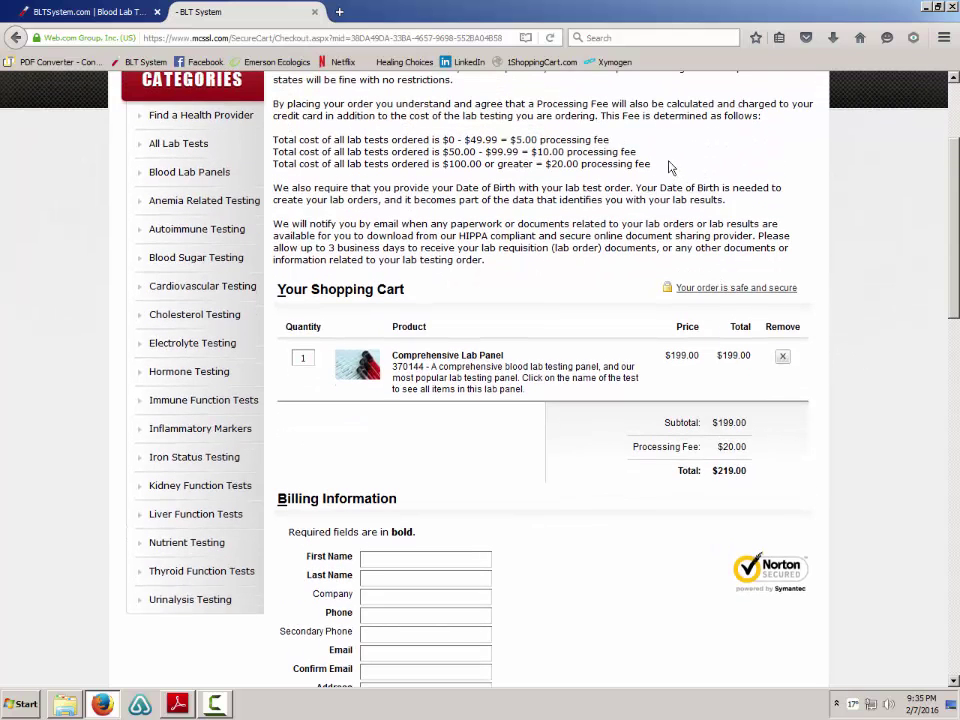
left_click_drag(651, 163, 275, 140)
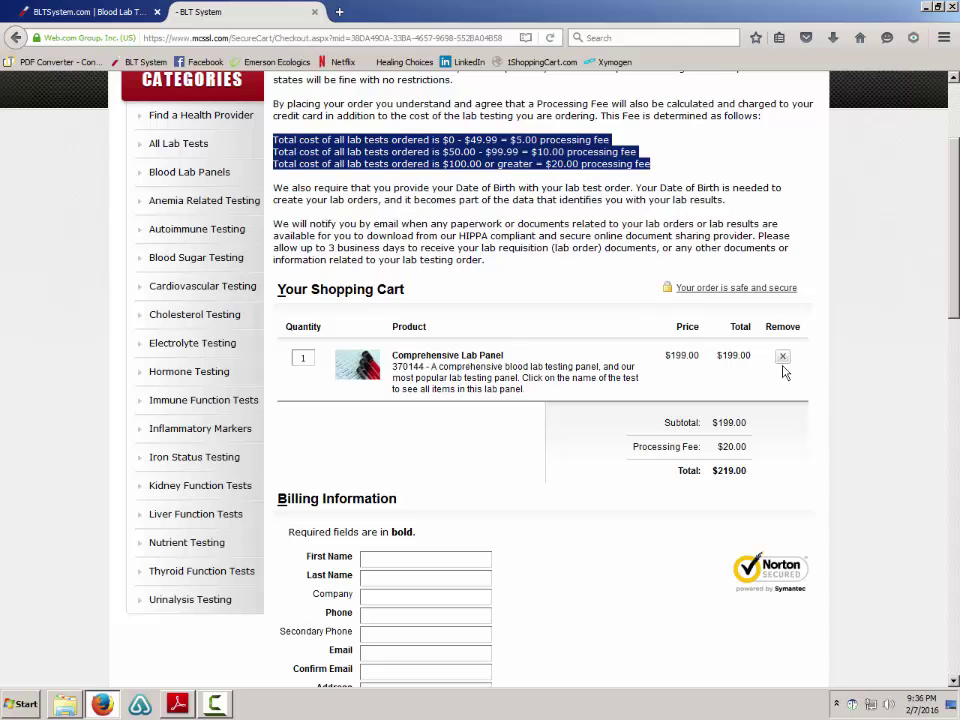
Examine the billing information section of the checkout form, including the first and last name fields.
scroll(911, 343, "down", 6)
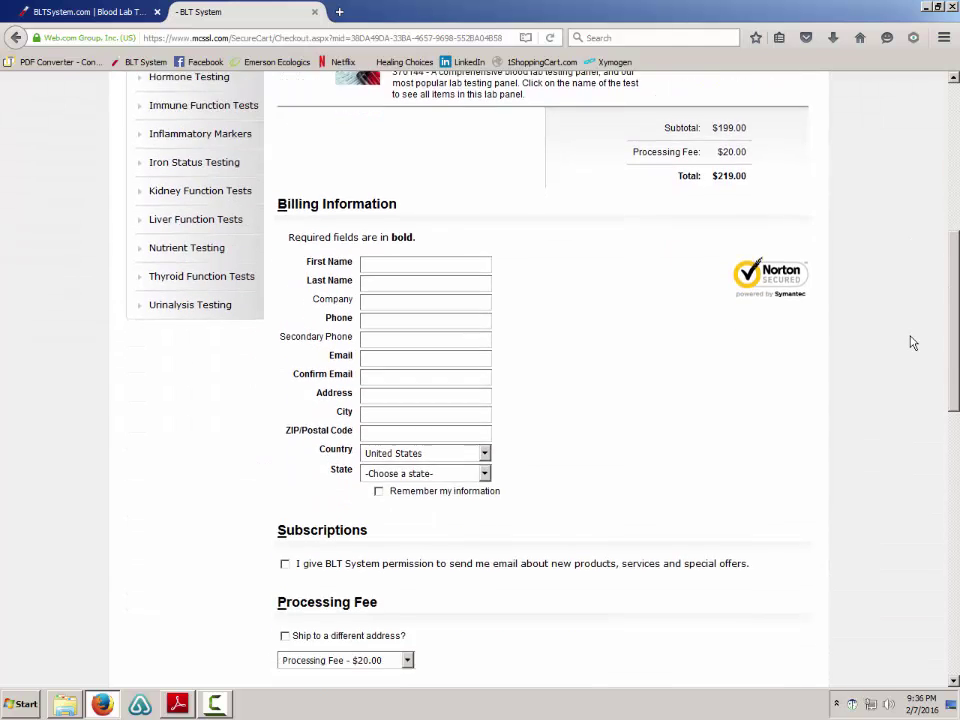
scroll(567, 317, "up", 2)
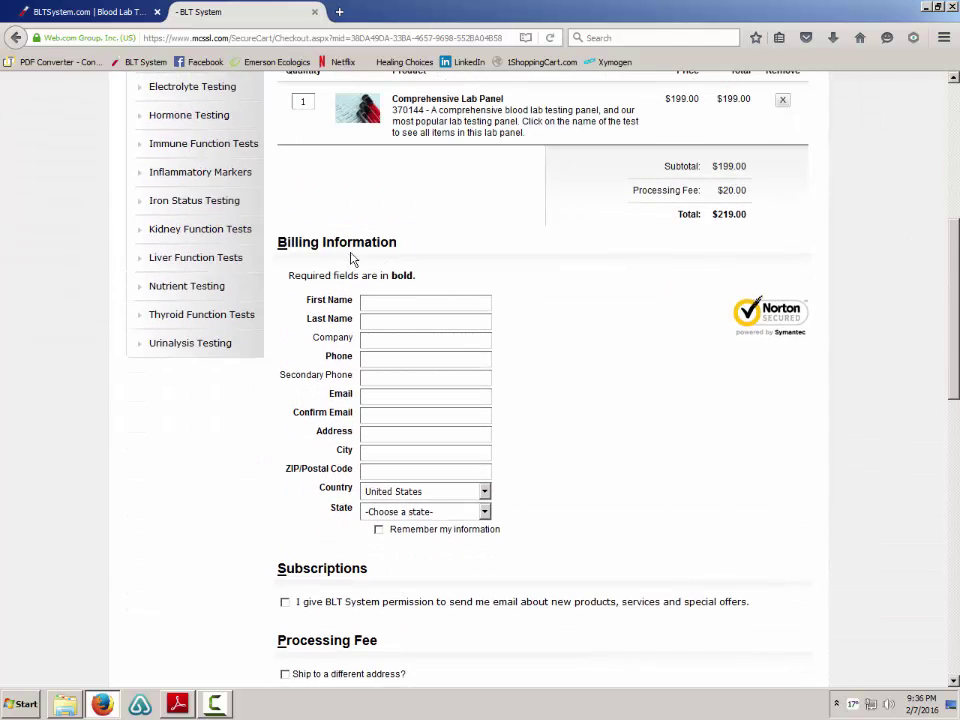
left_click(380, 302)
left_click(377, 320)
Examine the checkout form's payment details, other required information, healthcare provider field and agreement statement, highlighting the label for emailing lab results.
scroll(560, 458, "down", 5)
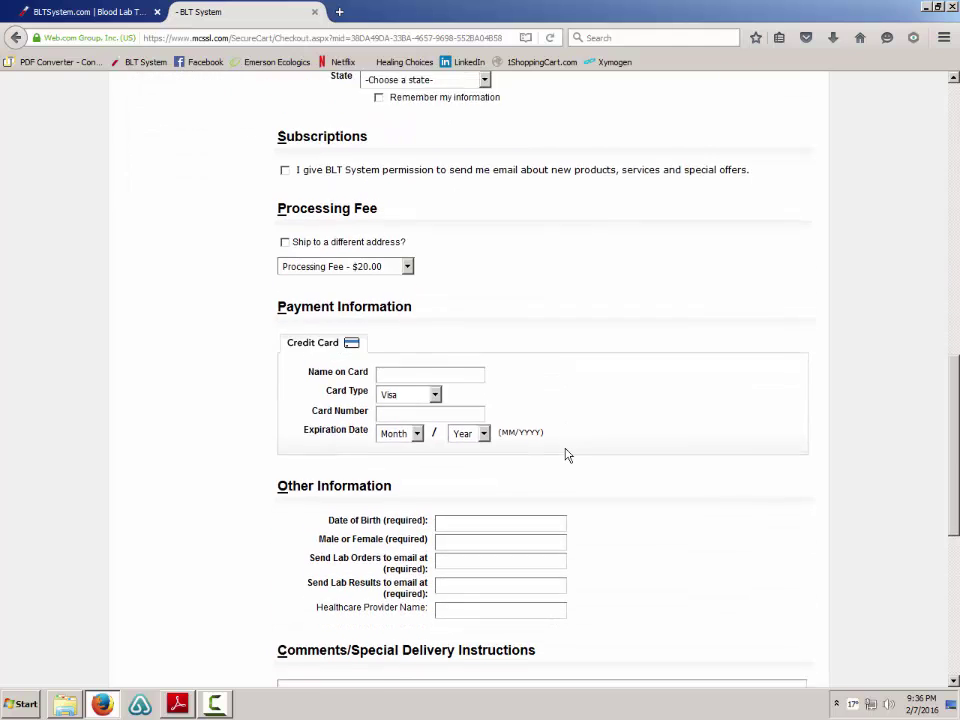
scroll(662, 371, "down", 2)
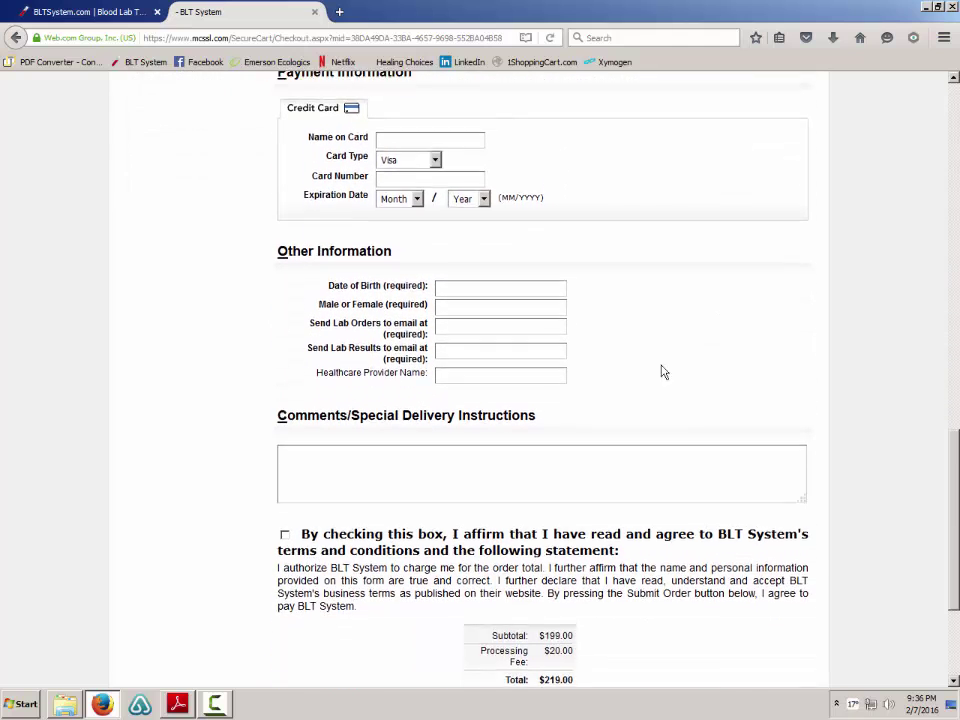
left_click(480, 270)
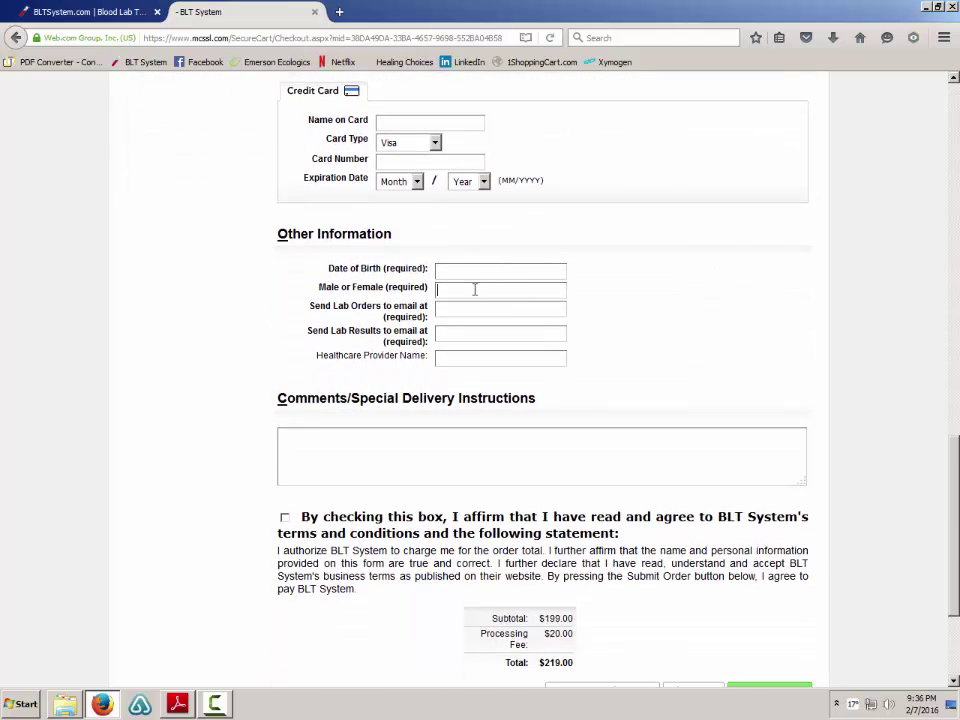
left_click(474, 288)
left_click(478, 307)
left_click(495, 362)
scroll(670, 357, "down", 4)
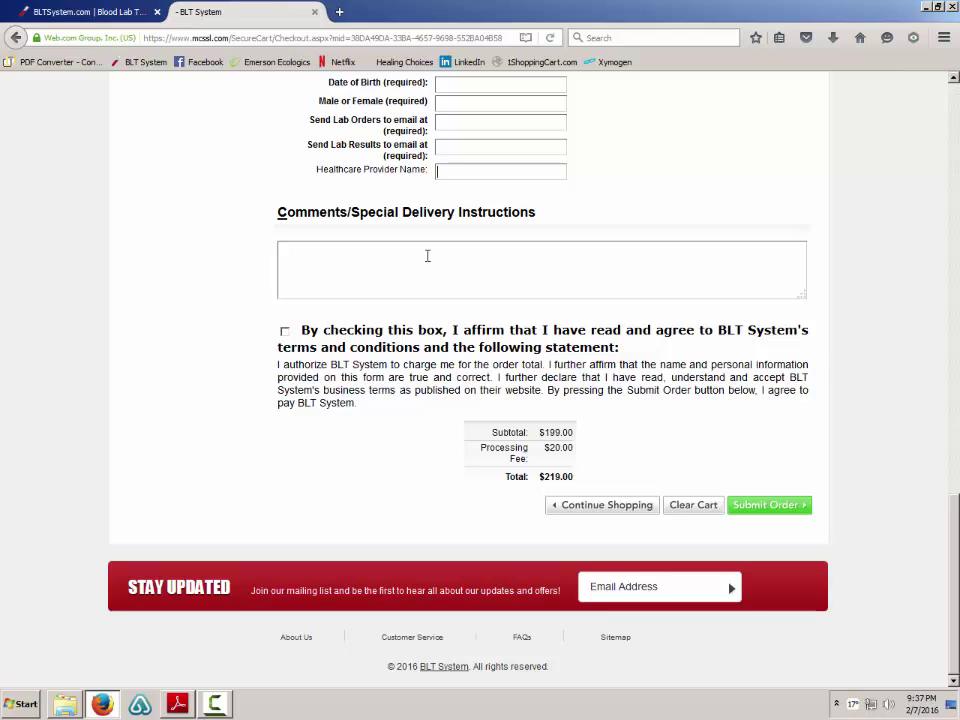
left_click_drag(303, 150, 474, 146)
left_click(686, 150)
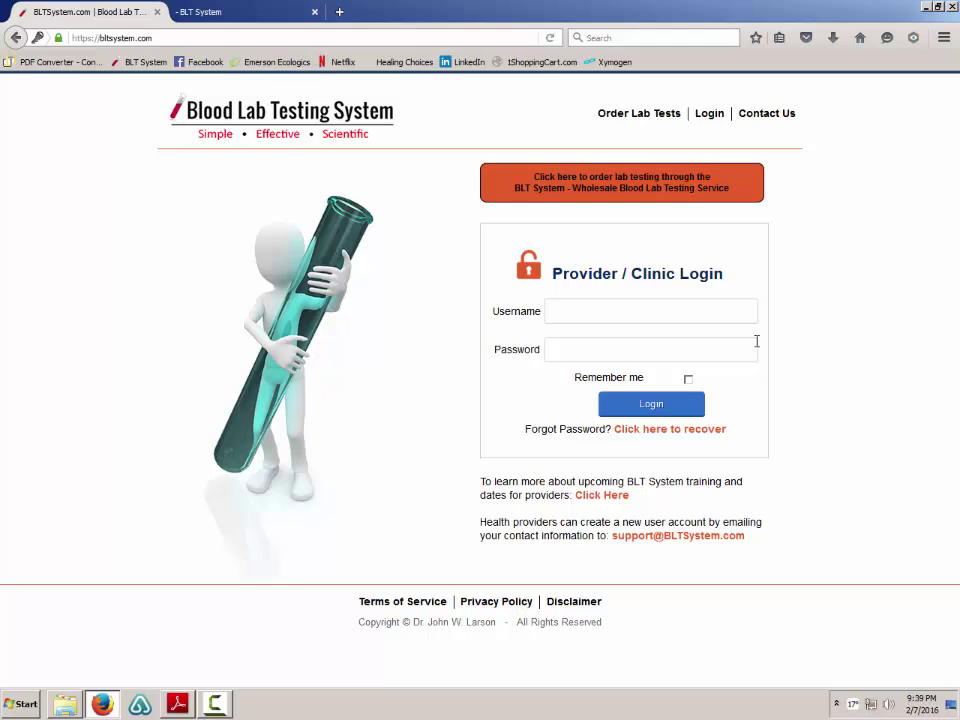
Sign in to the provider account with the account username and password, and dismiss the offer to remember the login.
left_click(628, 311)
type("info")
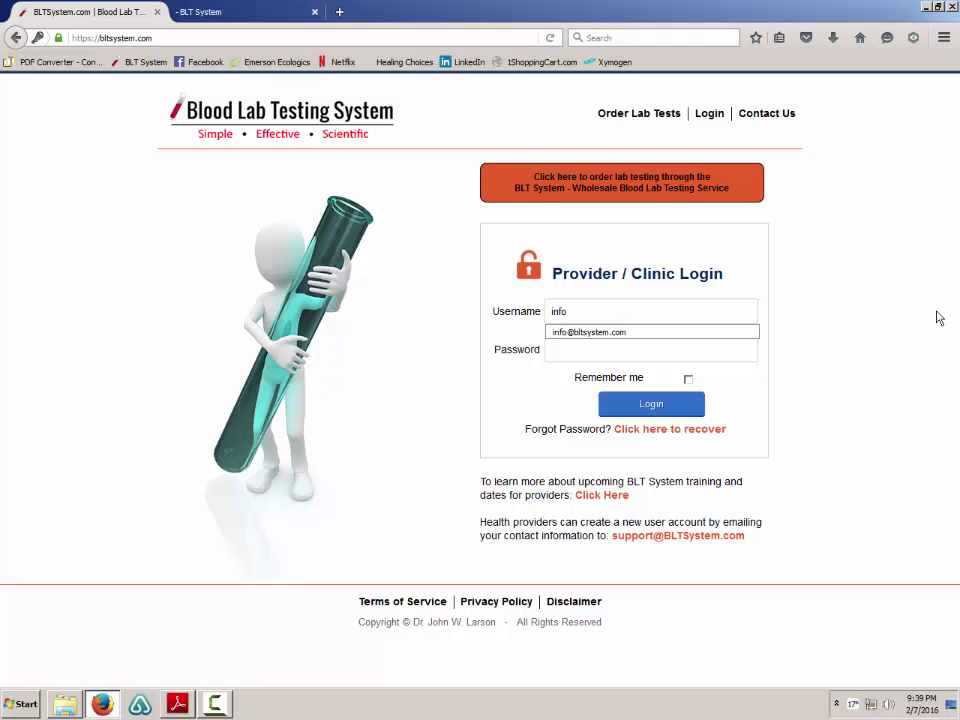
key("Down")
key("Tab")
type("•")
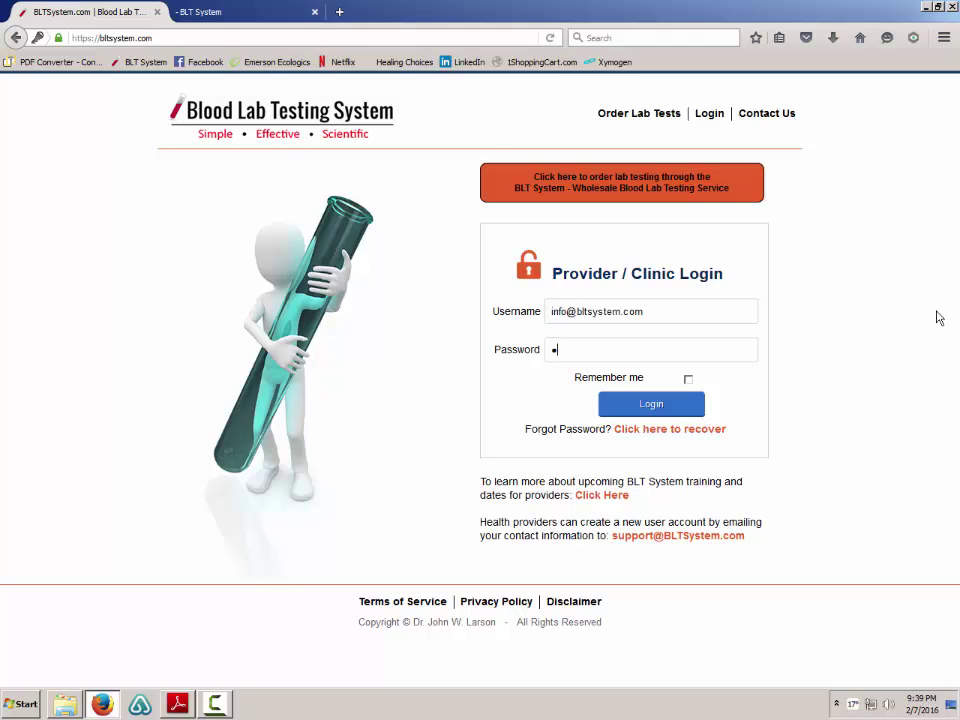
type("•••••••••")
key("Return")
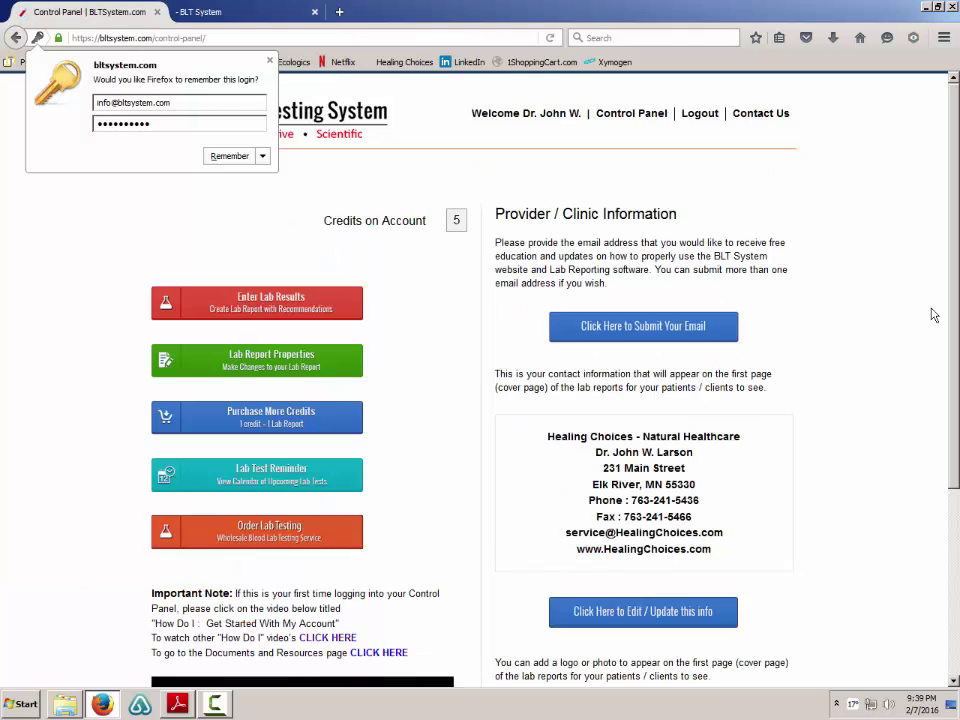
left_click(269, 60)
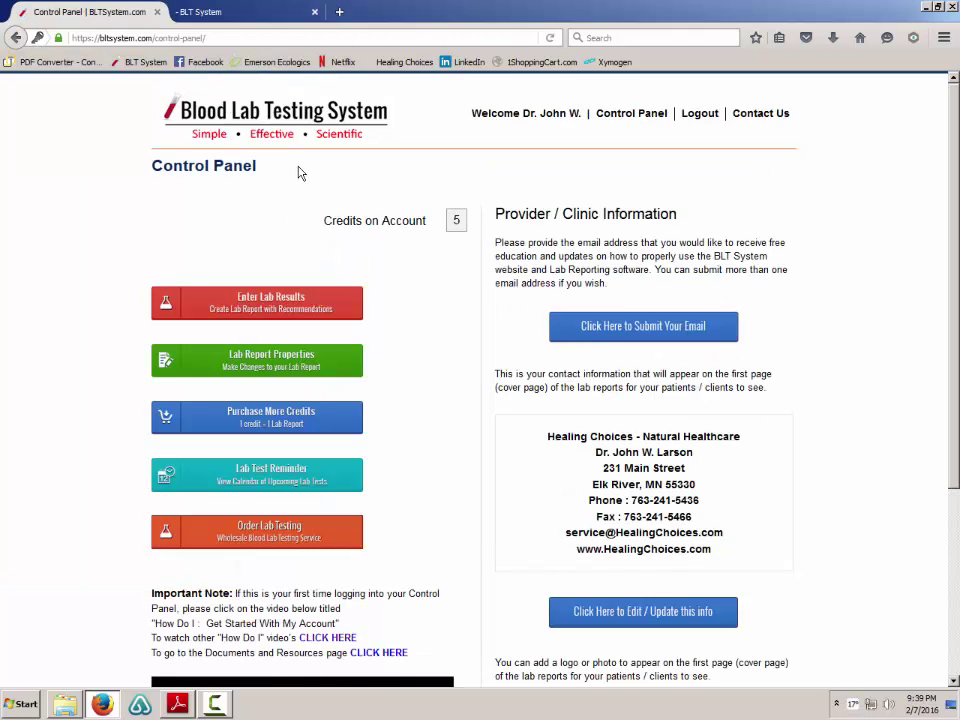
Highlight the Control Panel heading, and open the form for entering lab results.
left_click_drag(261, 169, 92, 167)
left_click(464, 320)
left_click(298, 309)
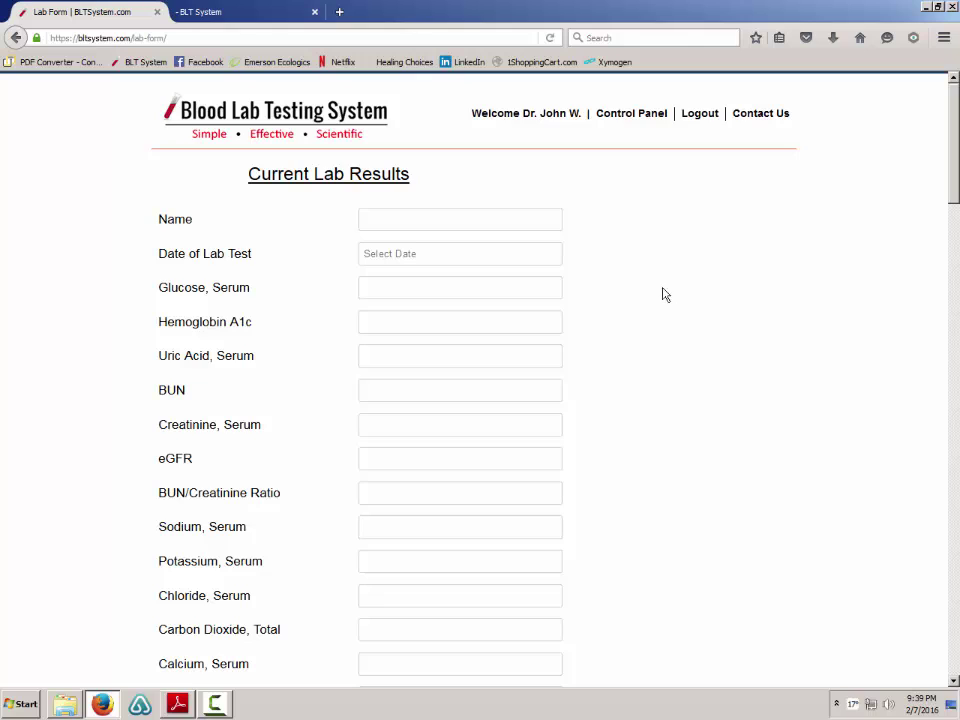
Examine the form's name, test date and lab value fields, including eGFR, Creatinine and BUN, without entering data.
left_click(471, 221)
left_click(469, 258)
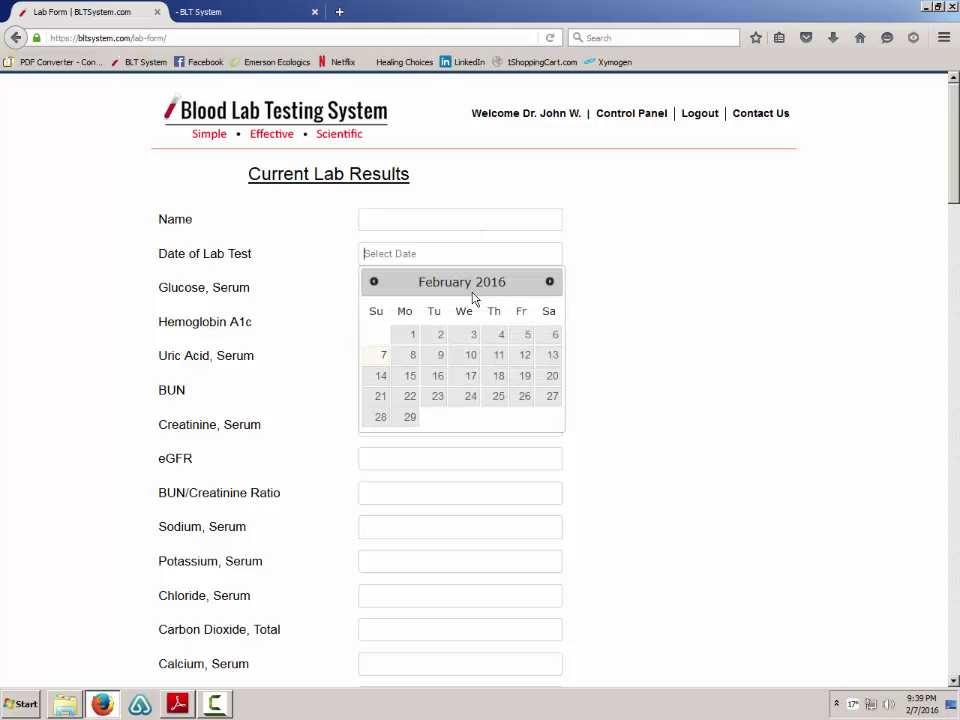
left_click(435, 459)
left_click(407, 424)
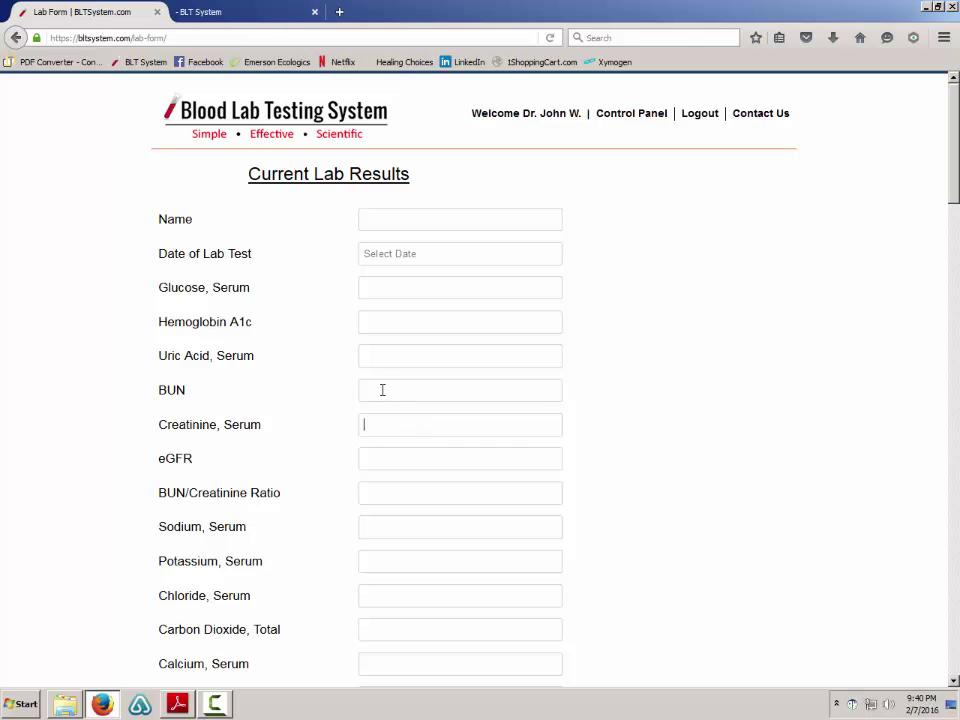
left_click(381, 388)
Switch to the example lab report in Adobe Reader and highlight the report title and provider contact details on its cover page.
left_click(178, 705)
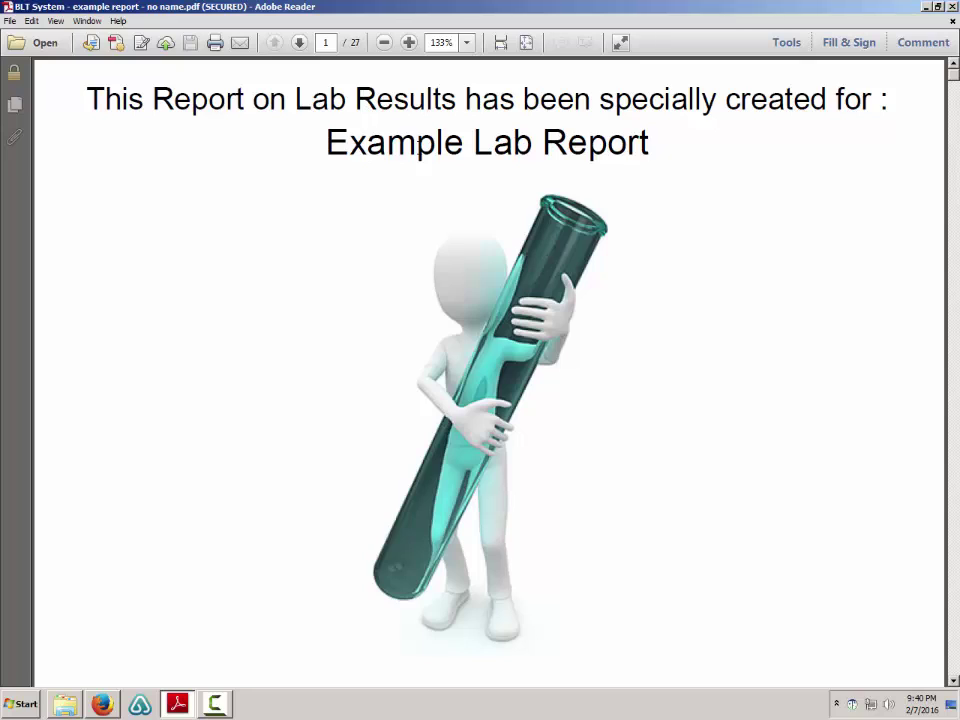
left_click_drag(655, 142, 266, 118)
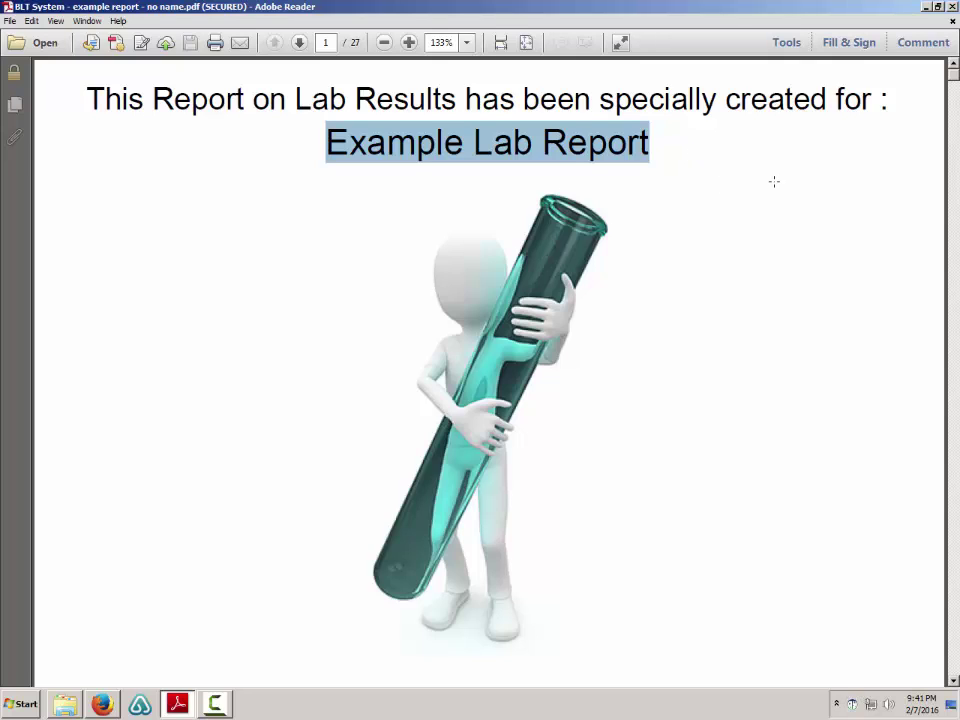
scroll(773, 181, "down", 5)
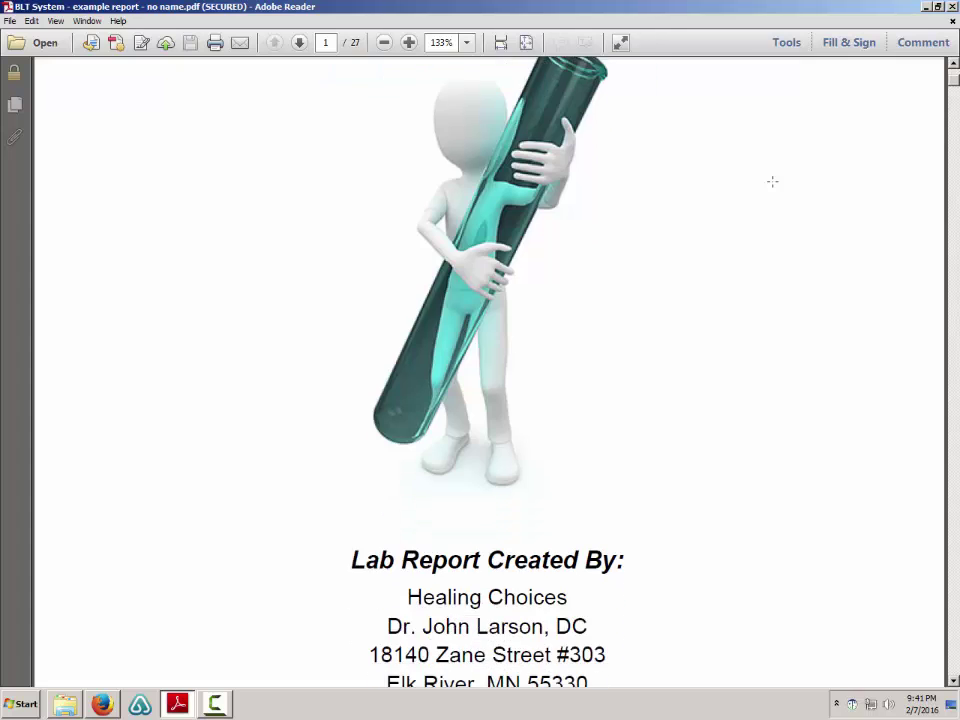
scroll(773, 181, "down", 6)
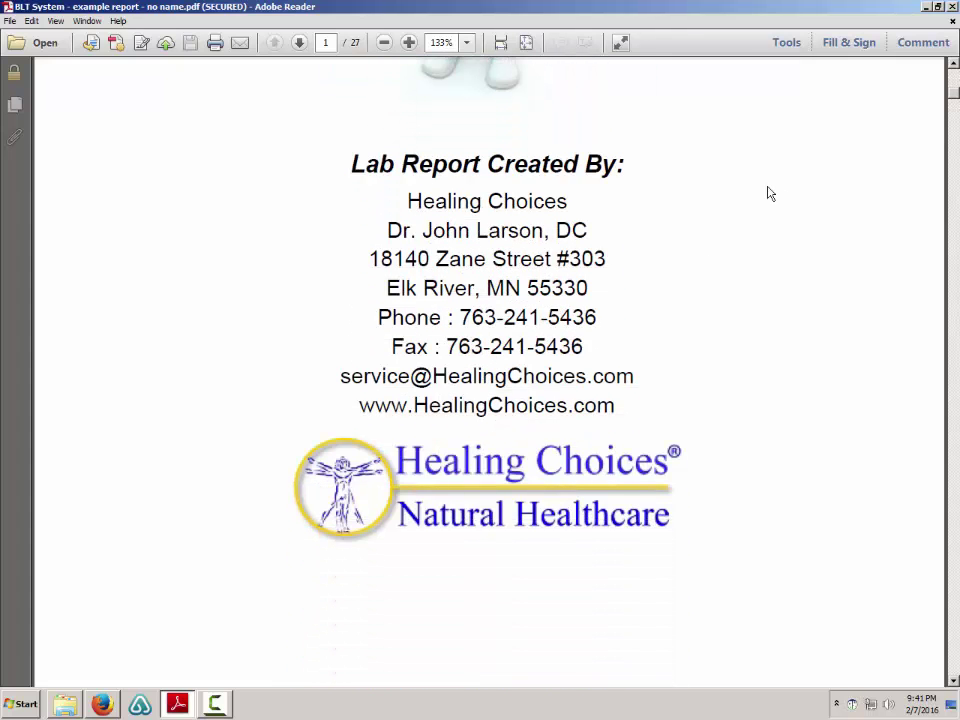
mouse_move(616, 405)
left_mouse_down()
mouse_move(369, 258)
mouse_move(403, 205)
left_mouse_up()
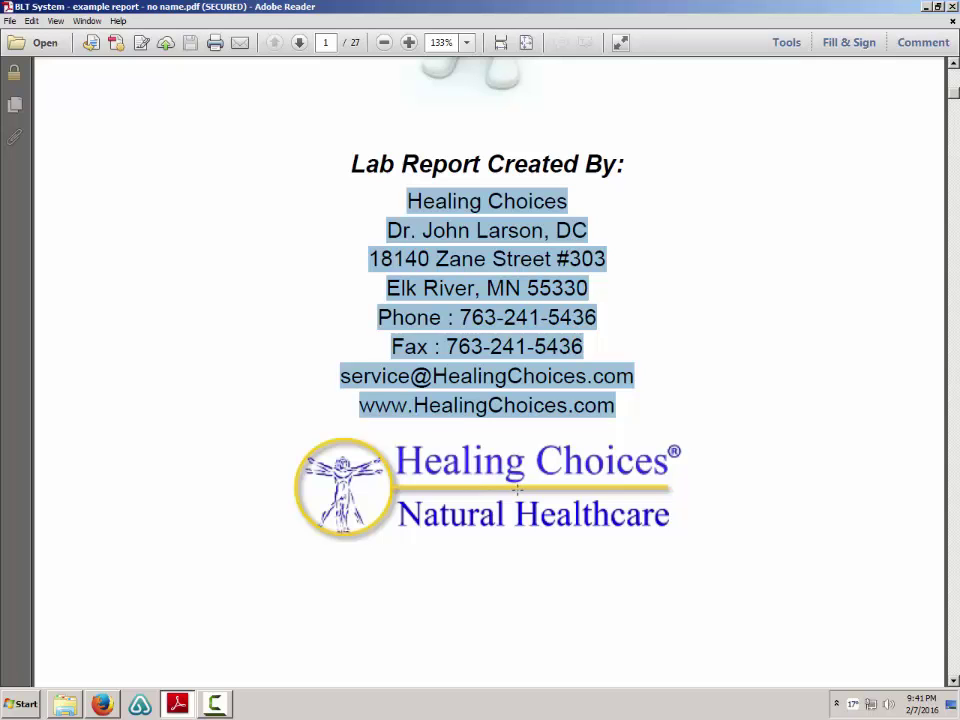
Review the Quickview results table on page 2, highlighting the Lab Test heading, the current glucose result and the BUN functional low range.
scroll(845, 441, "down", 10)
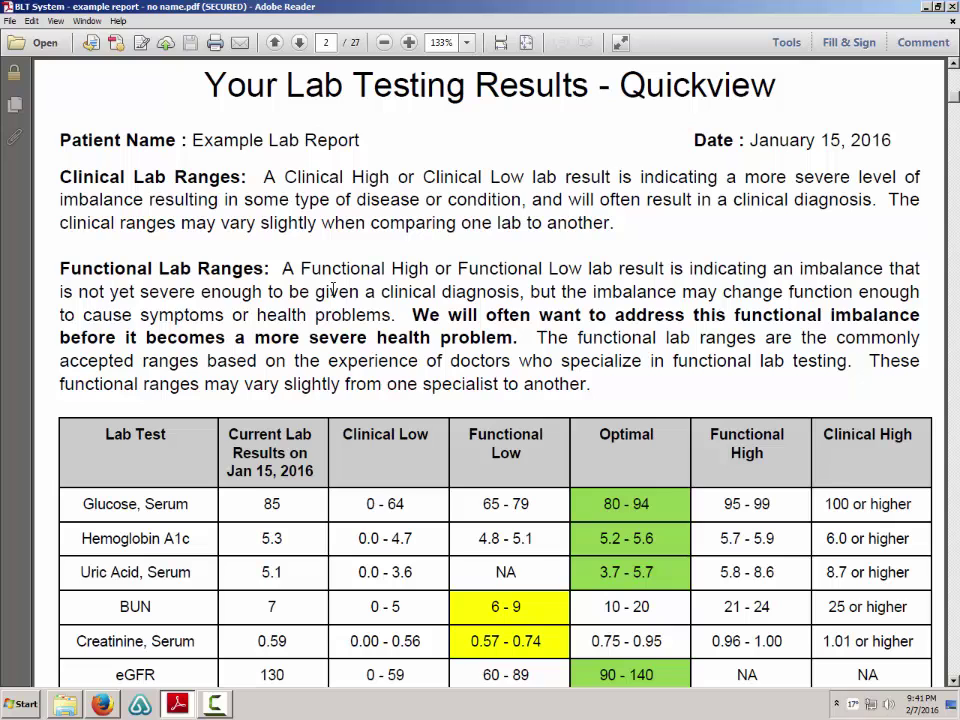
scroll(415, 283, "down", 3)
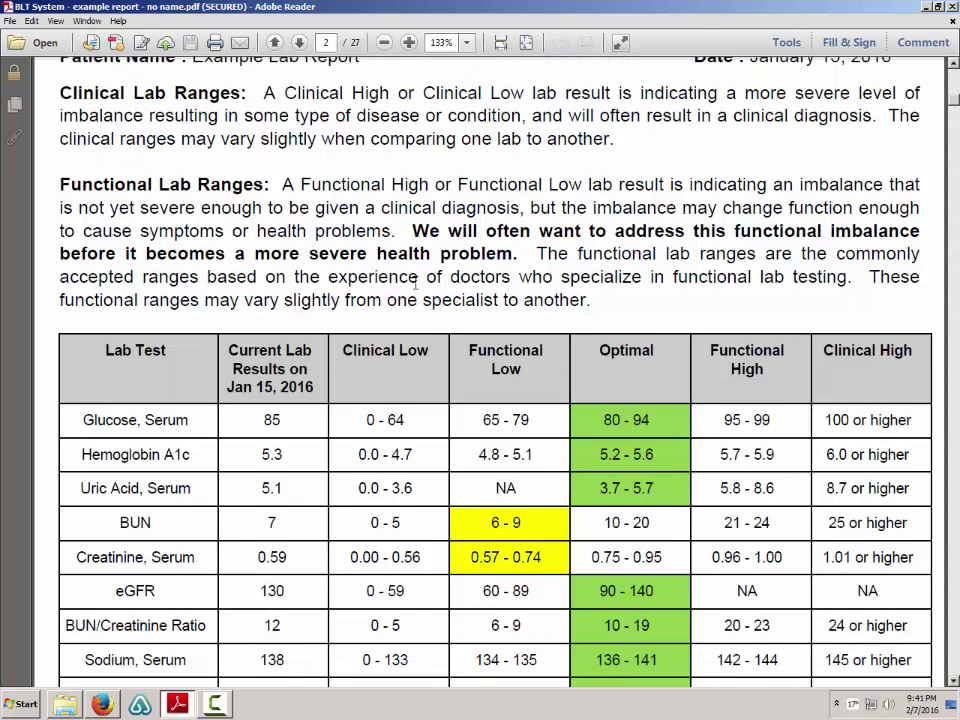
scroll(415, 283, "down", 4)
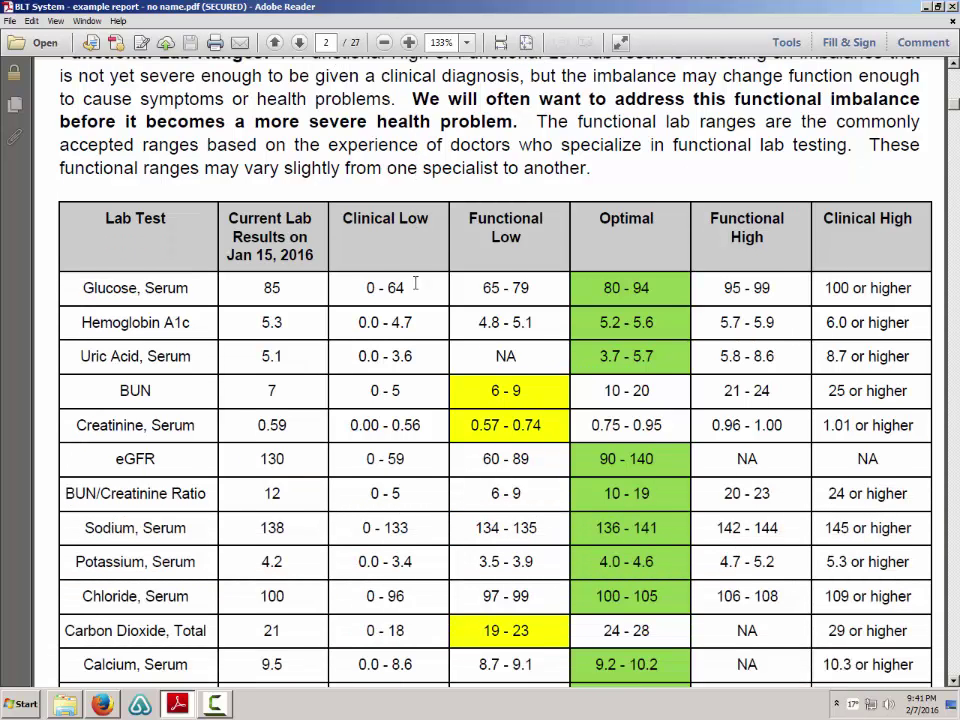
scroll(415, 283, "down", 2)
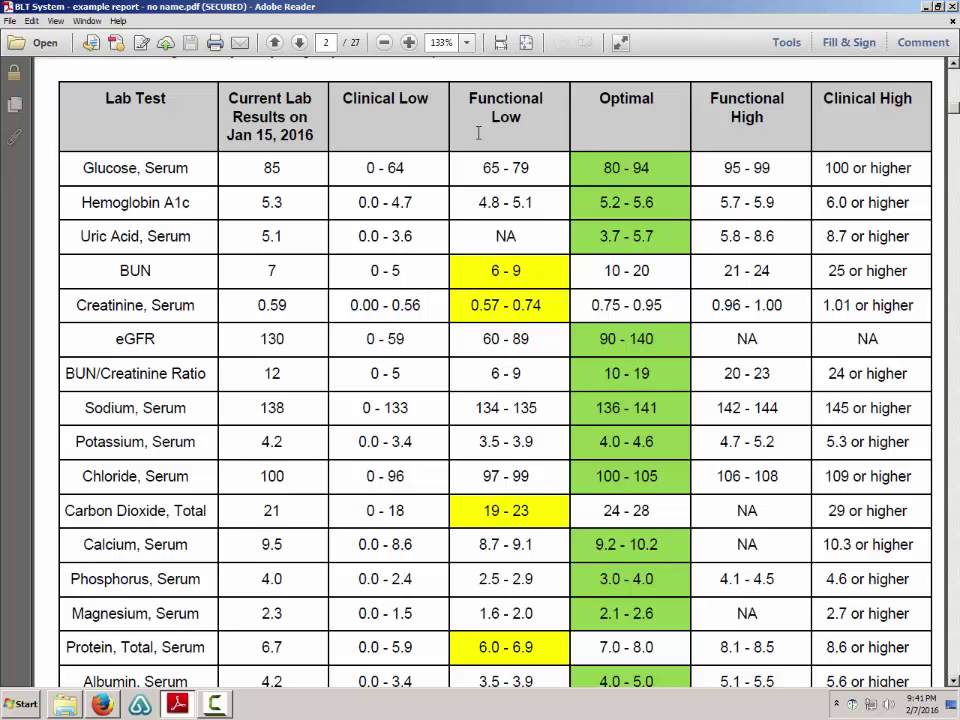
left_click_drag(104, 98, 167, 98)
left_click_drag(281, 166, 262, 166)
left_click_drag(526, 271, 473, 273)
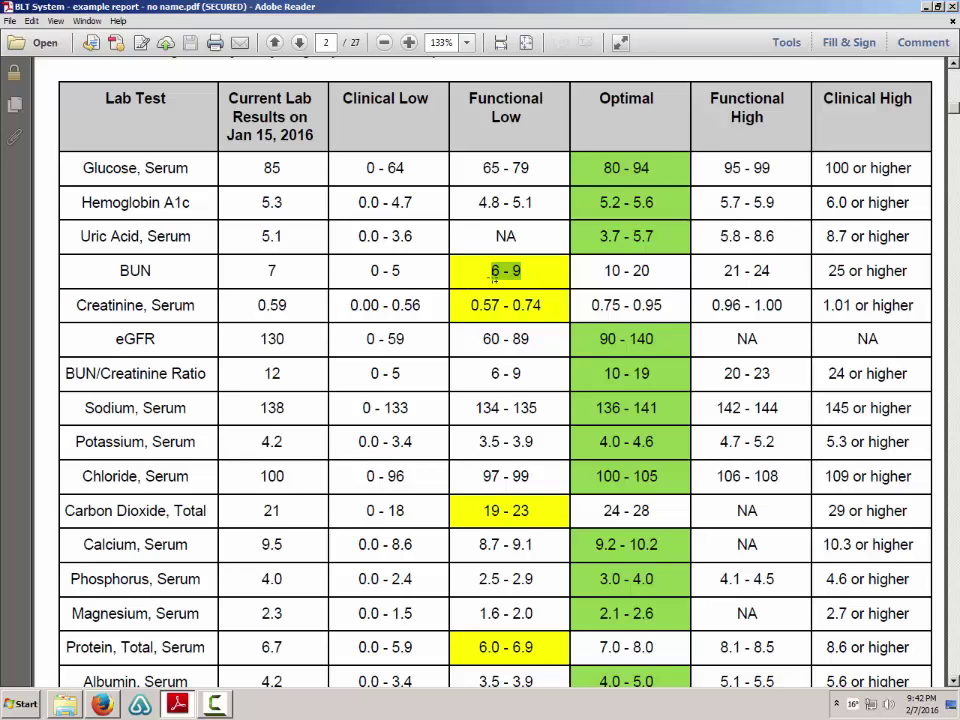
Review the Quickview results table across pages 2 and 3, and return to its column headings on page 2.
scroll(670, 274, "down", 5)
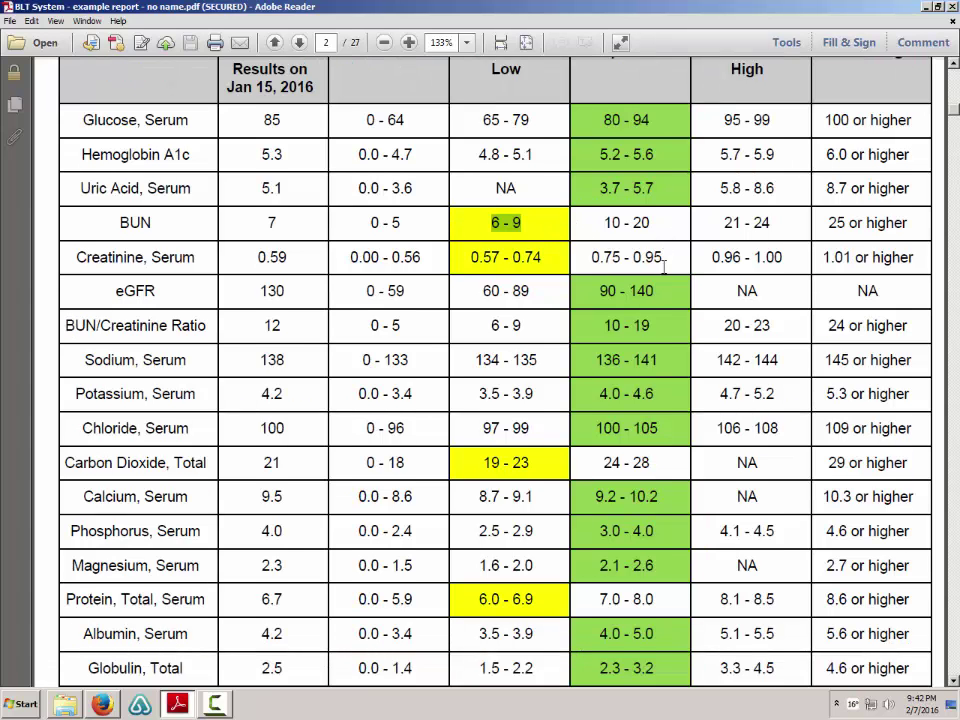
scroll(651, 261, "down", 10)
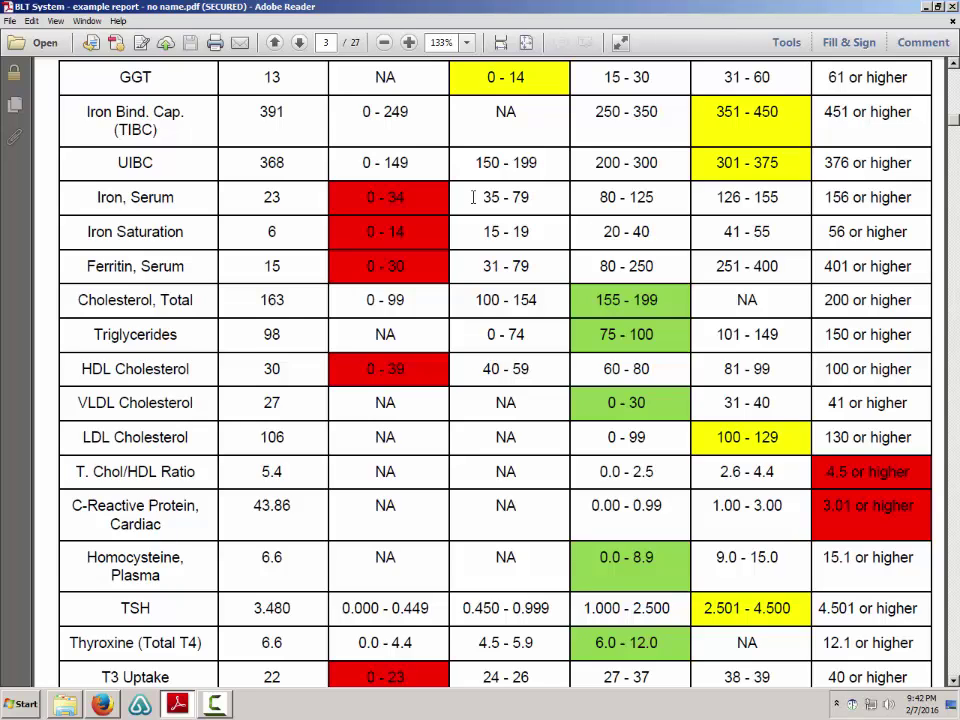
left_click_drag(955, 119, 955, 112)
scroll(529, 155, "up", 3)
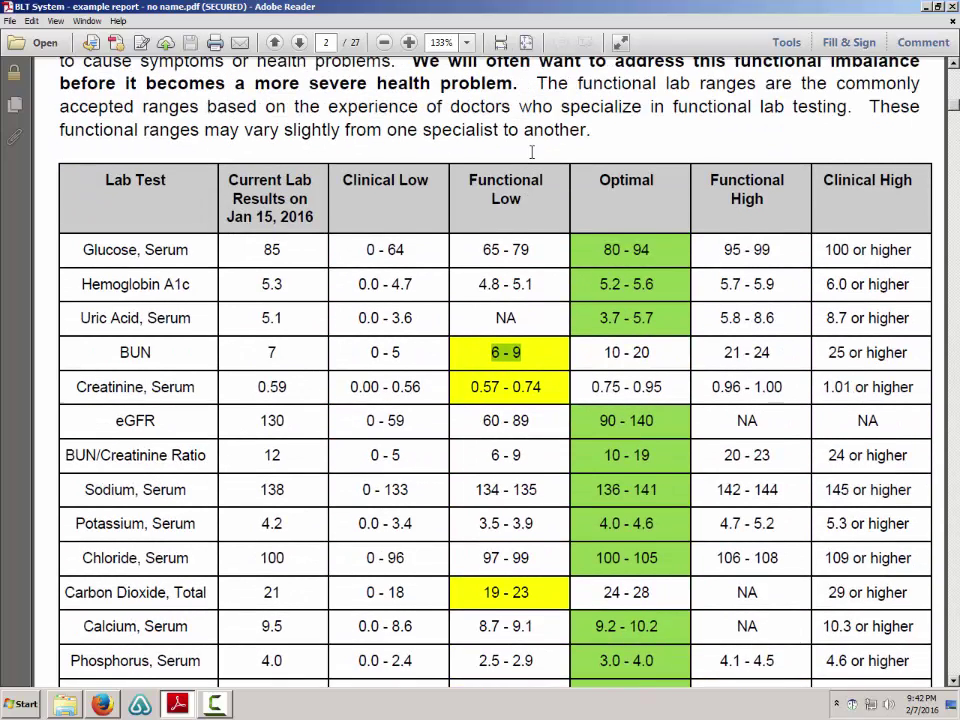
scroll(532, 150, "down", 3)
scroll(536, 148, "down", 4)
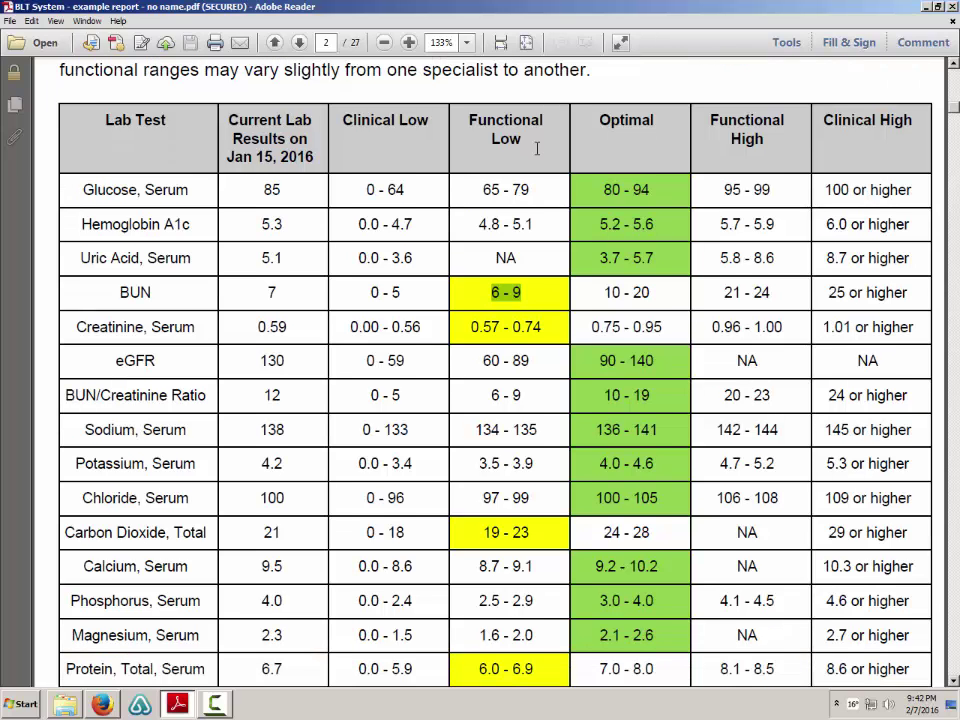
scroll(537, 155, "down", 1)
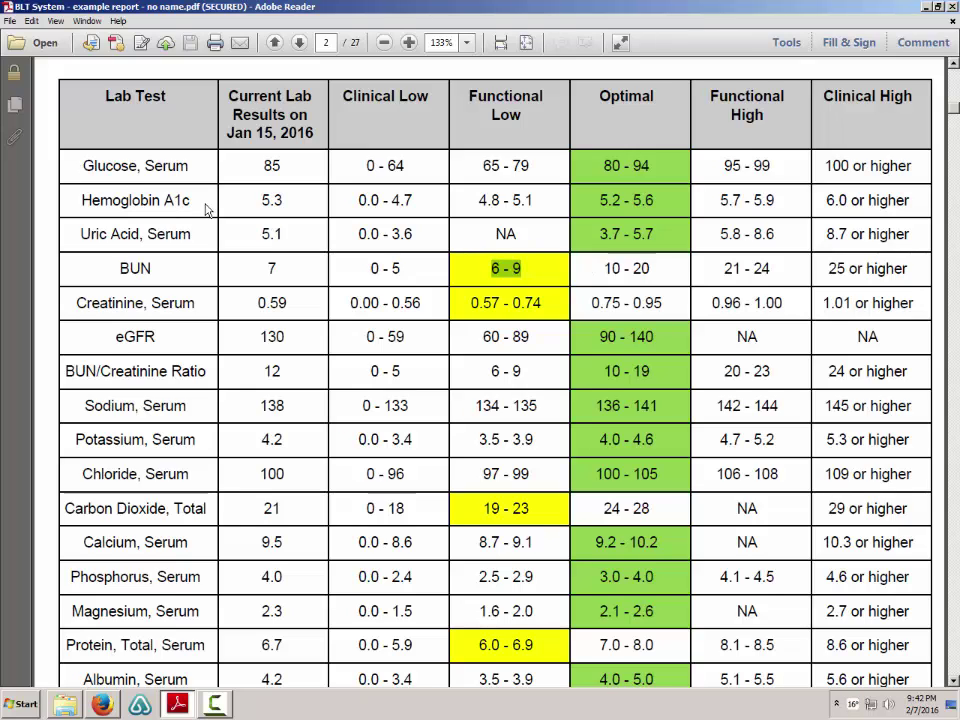
Highlight the Hemoglobin A1c and Glucose, Serum test names, and the glucose optimal range in the results table.
triple_click(112, 200)
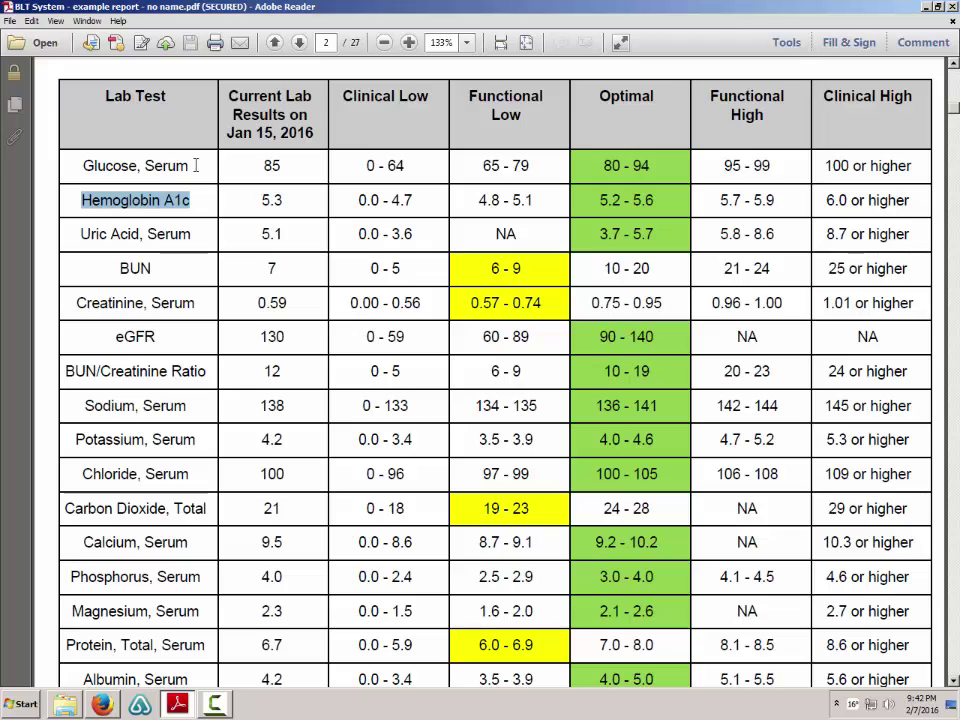
triple_click(100, 165)
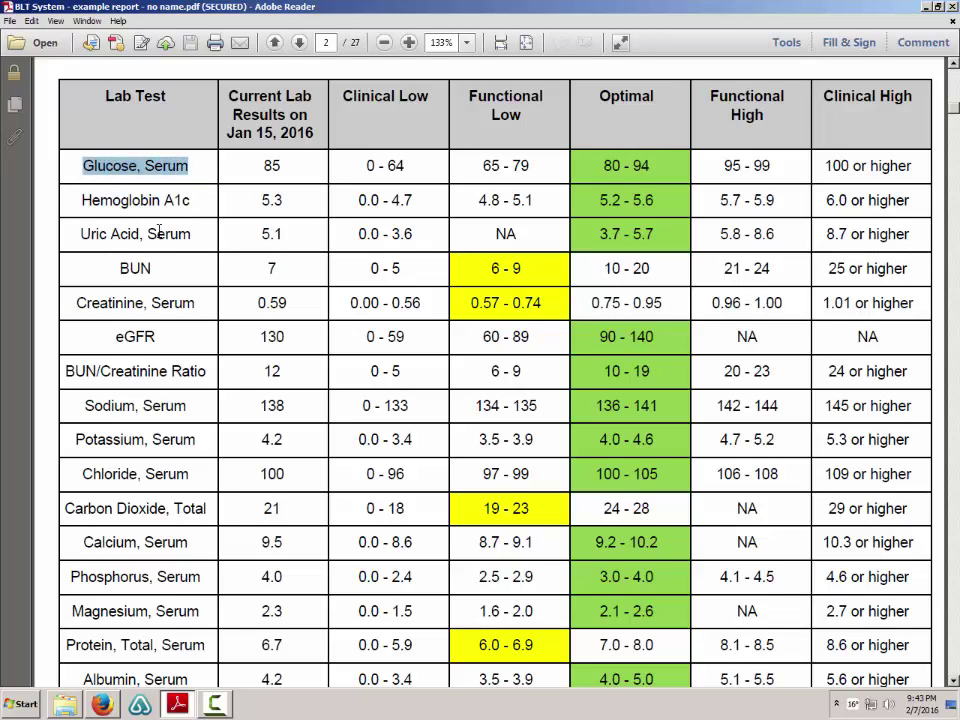
left_click_drag(650, 165, 622, 164)
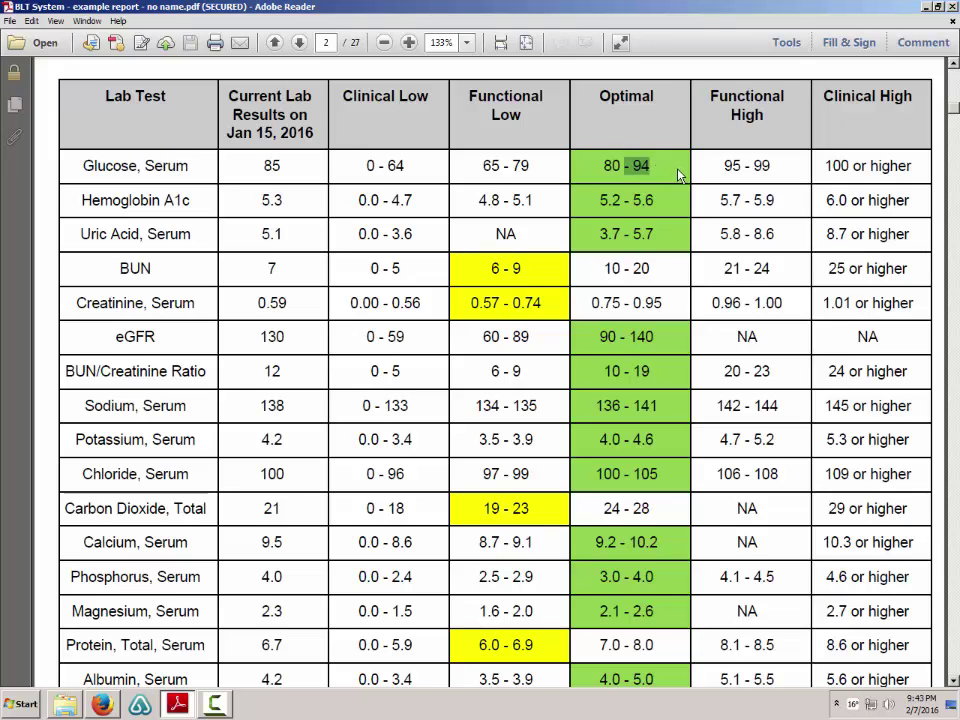
left_click_drag(678, 175, 593, 166)
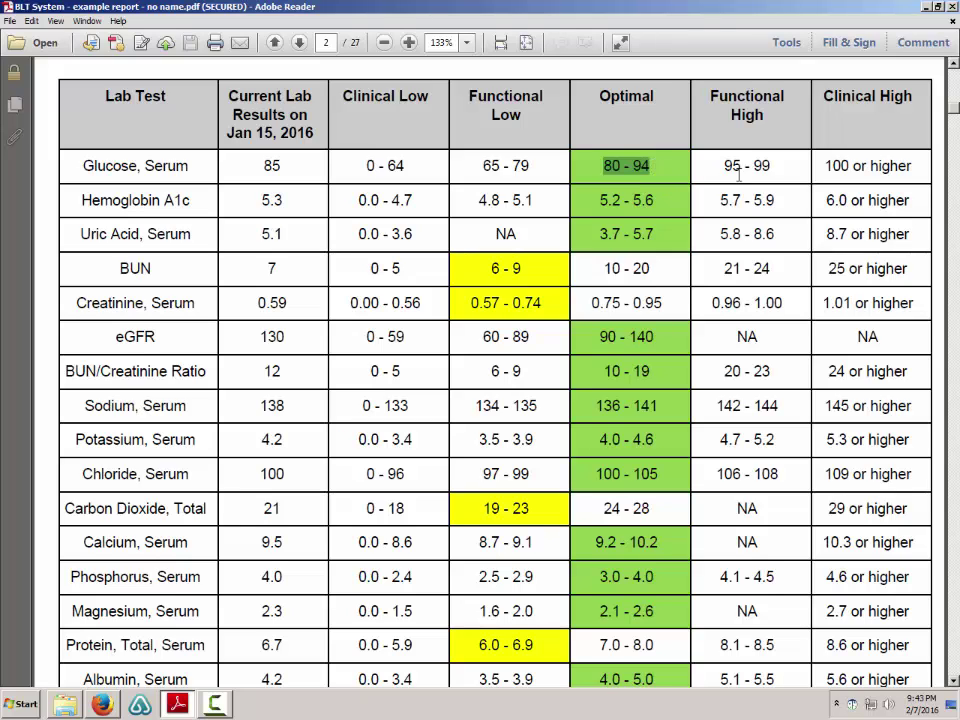
Review the individual lab test explanations from page 5 and the Therapeutic Nutrition Schedule on page 27.
scroll(761, 157, "down", 1)
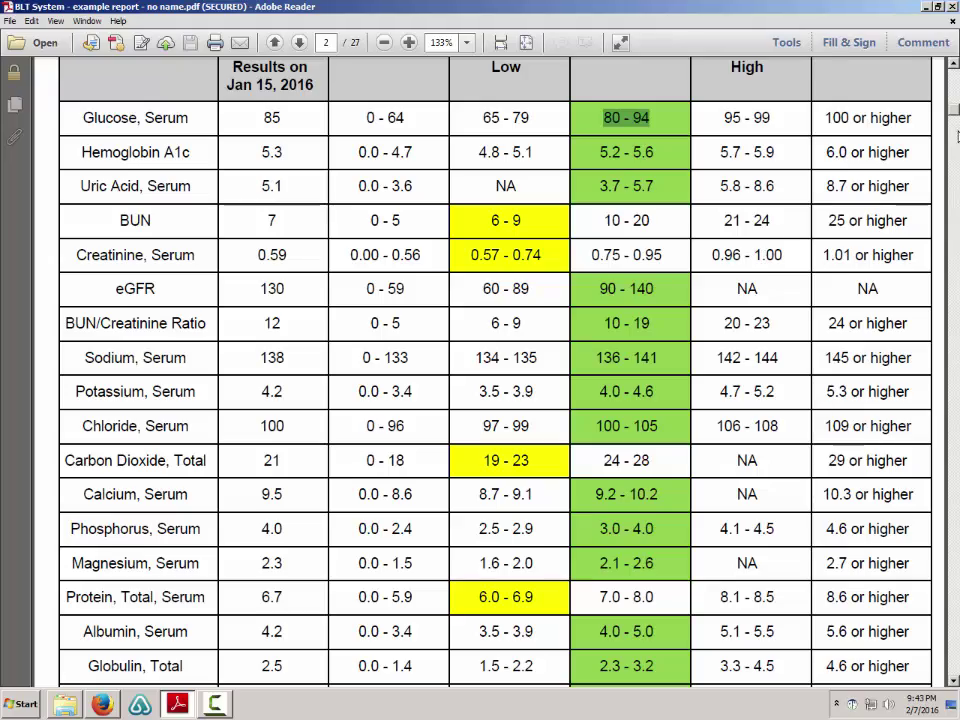
left_click_drag(955, 113, 955, 152)
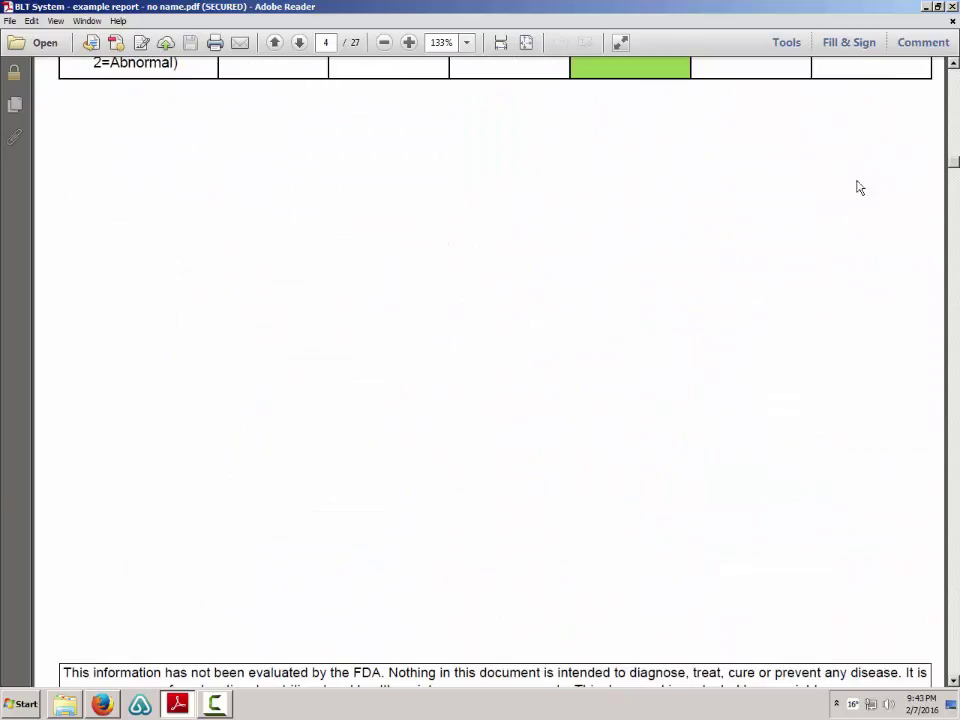
scroll(612, 200, "down", 5)
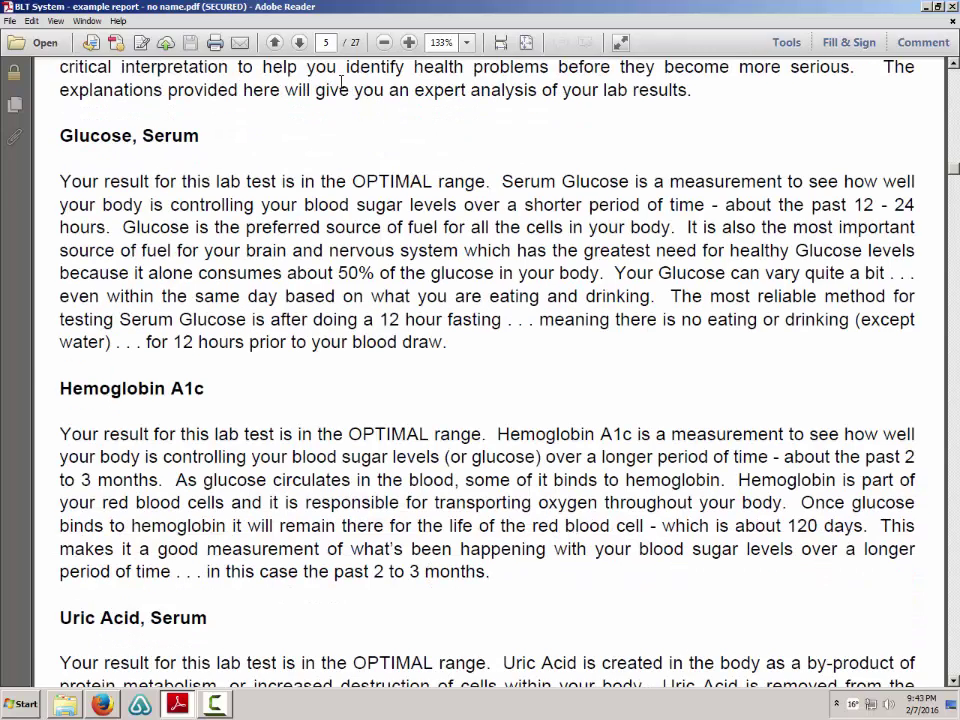
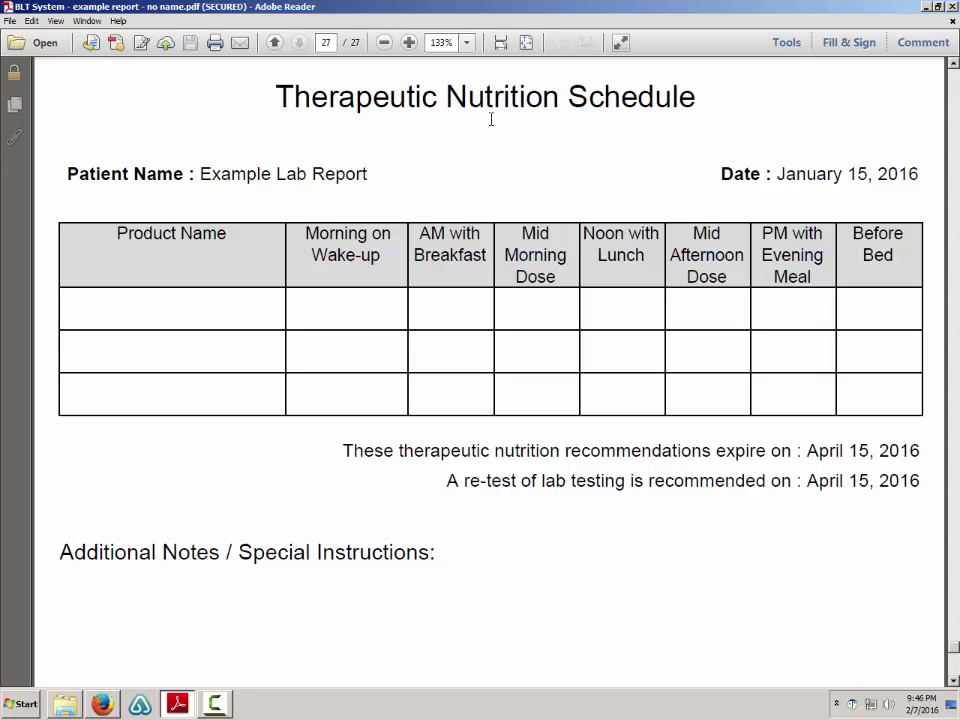
scroll(492, 125, "down", 1)
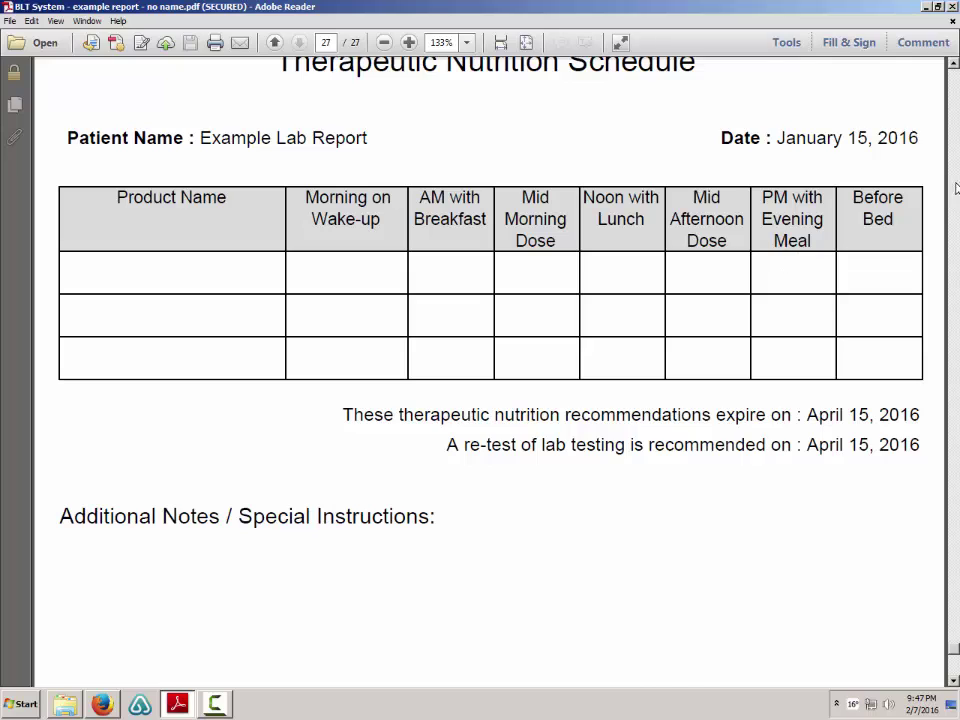
Switch to the Control Panel in Firefox, highlight Credits on Account with its number, and check the credit purchase options before returning.
key("alt+Tab")
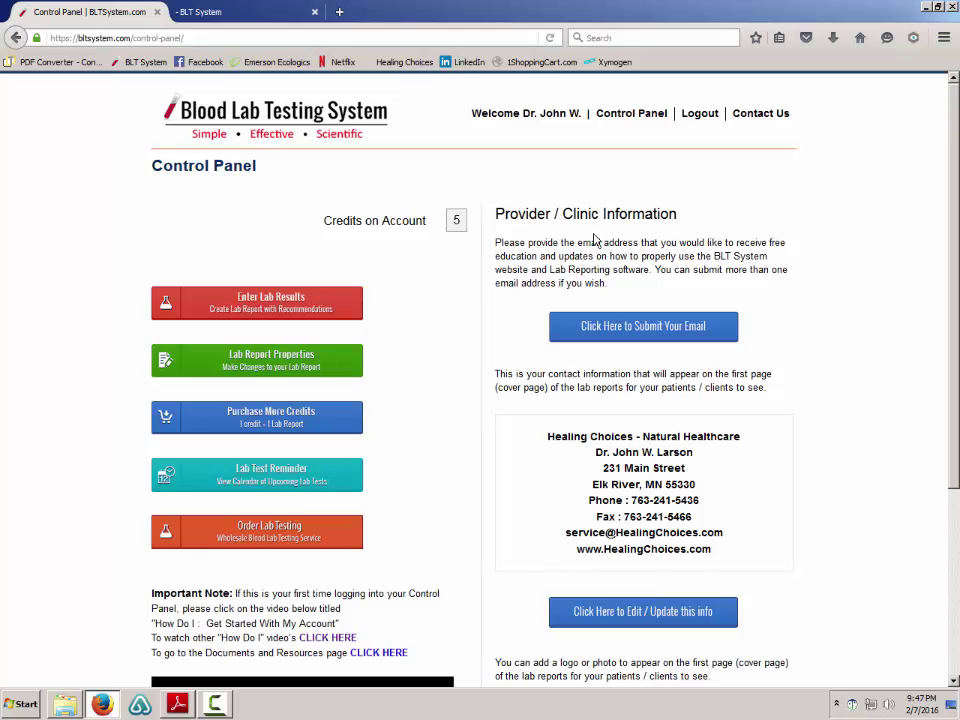
triple_click(456, 220)
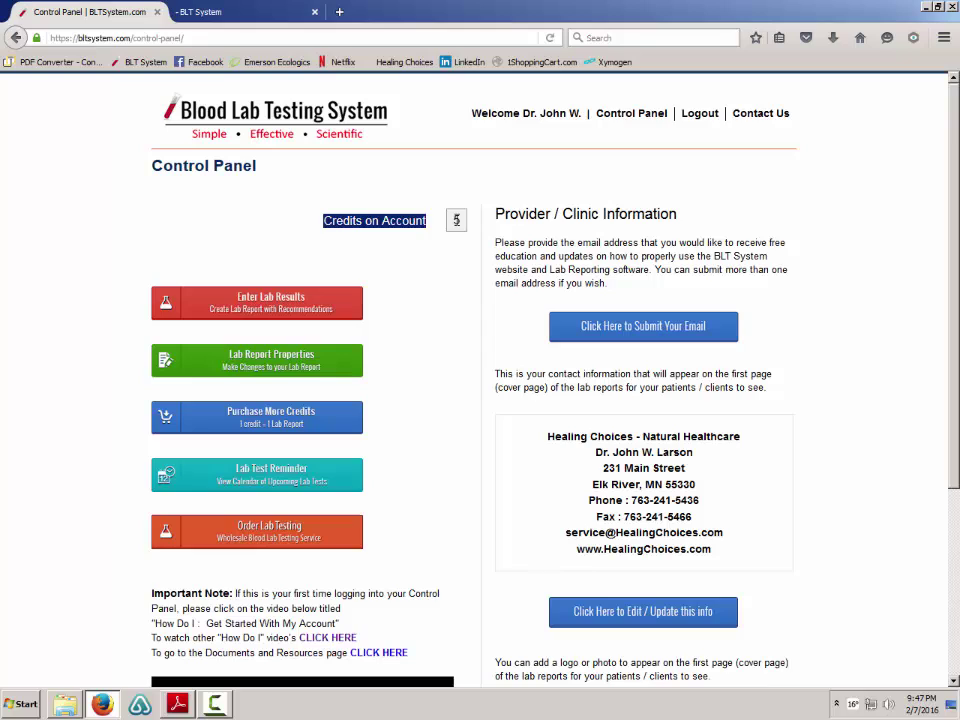
triple_click(456, 220)
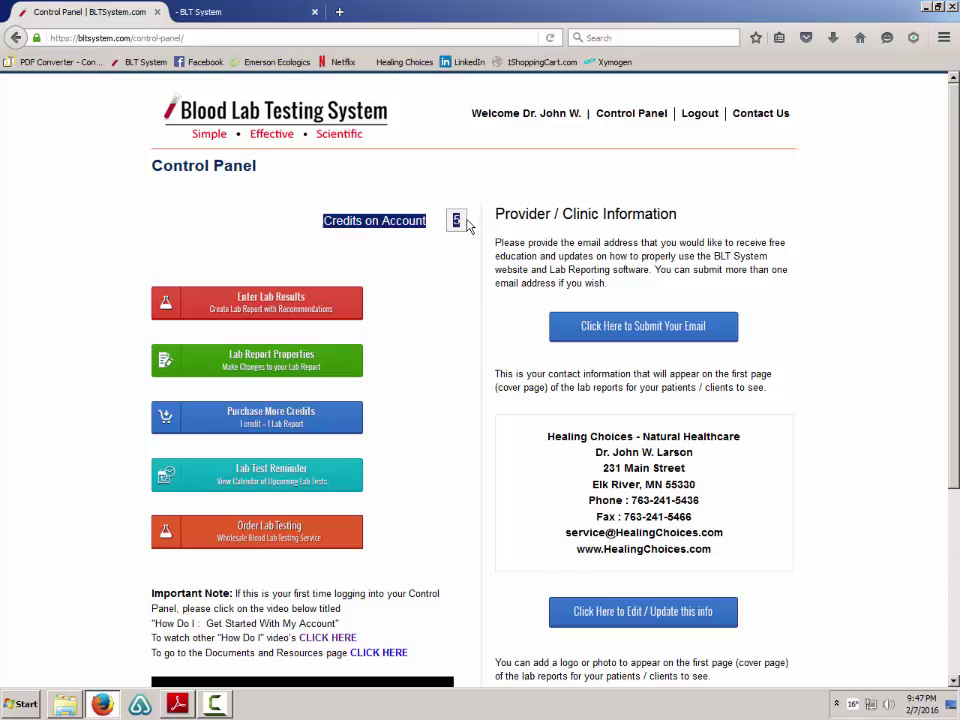
left_click(424, 294)
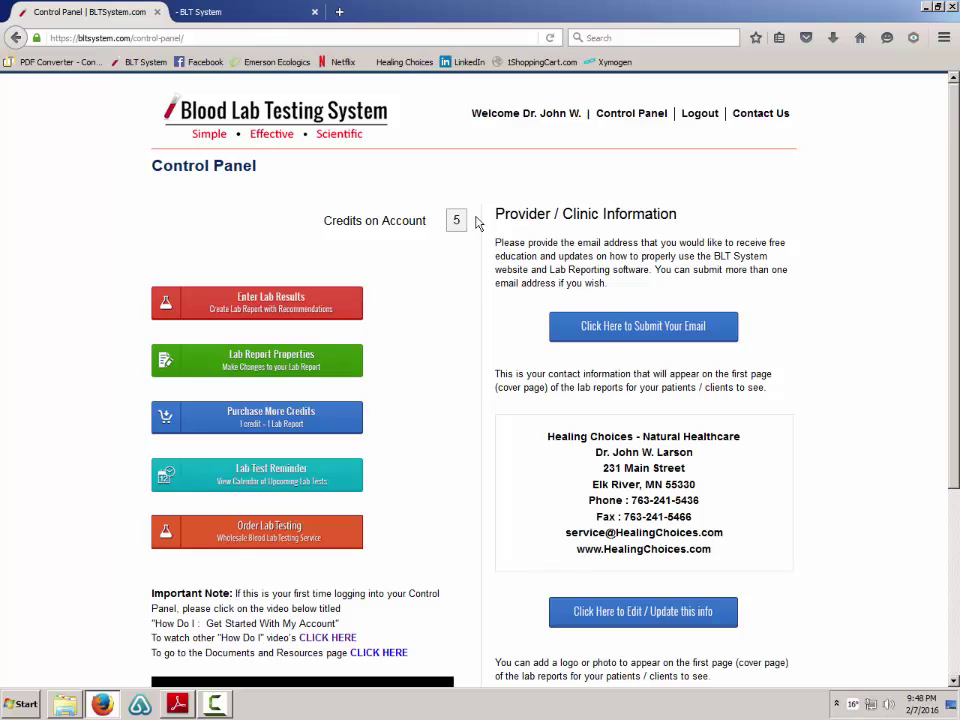
left_click(214, 425)
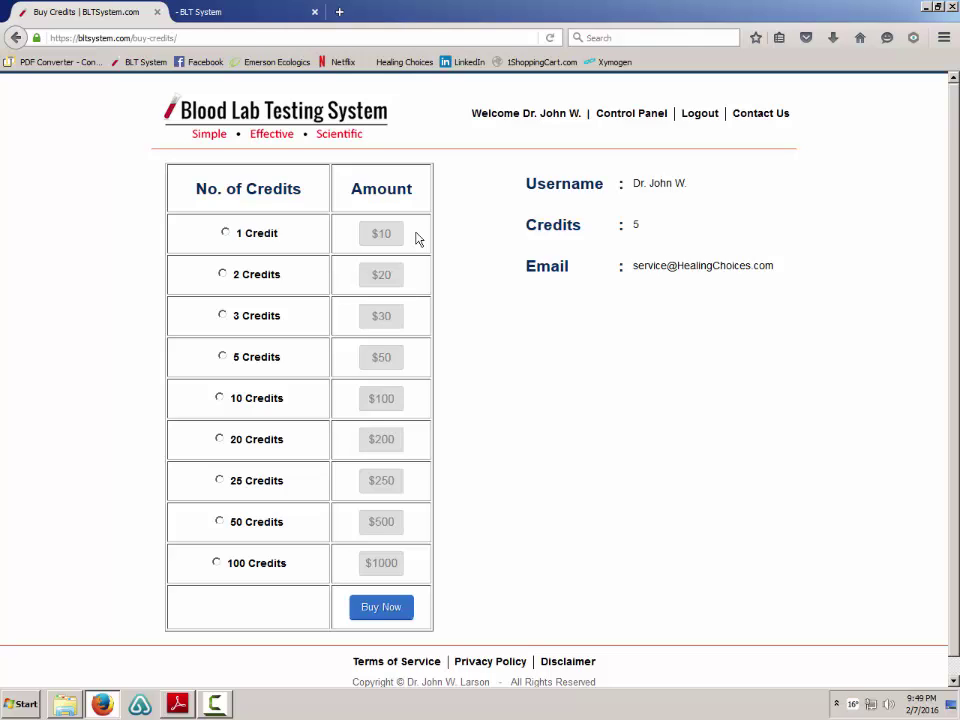
left_click(635, 117)
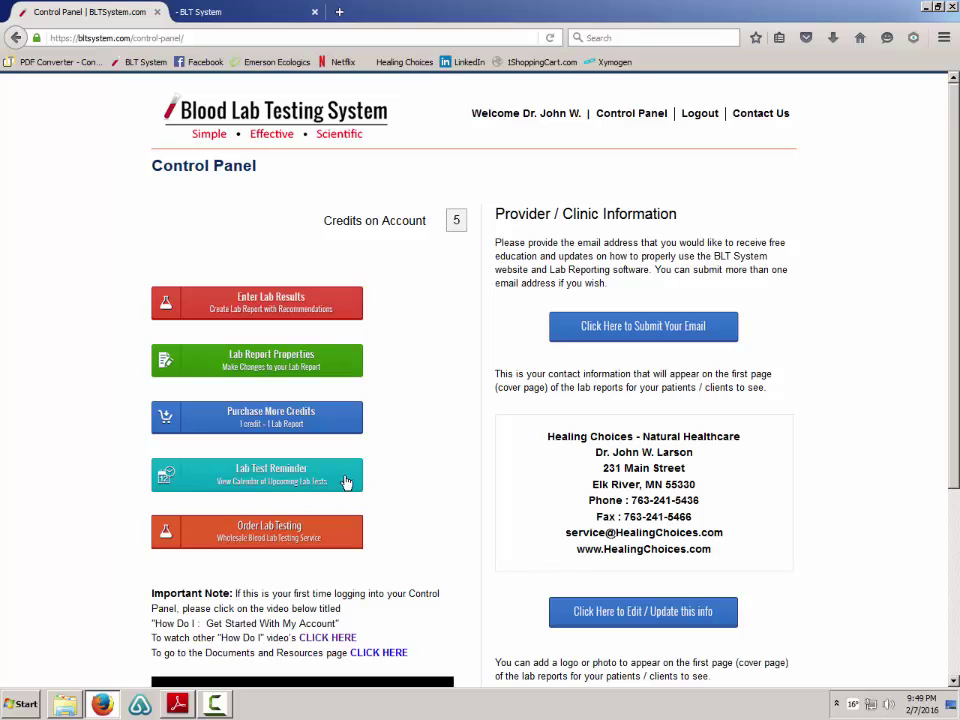
Open the lab results entry form and examine its closing re-test date and Patient Email Address fields without entering data.
left_click(313, 304)
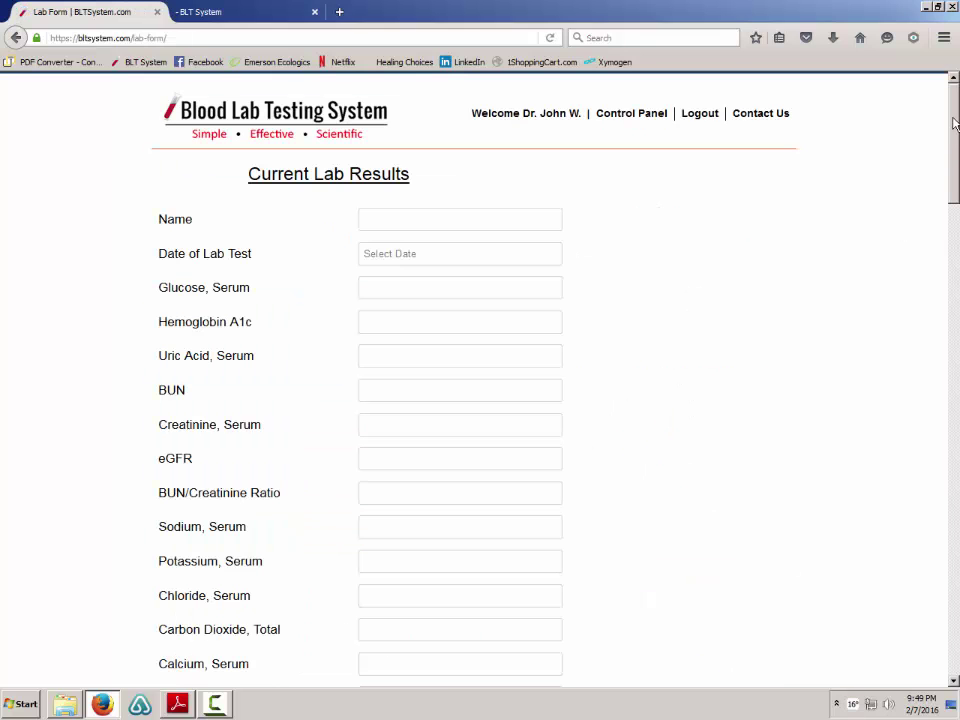
left_click_drag(955, 138, 956, 618)
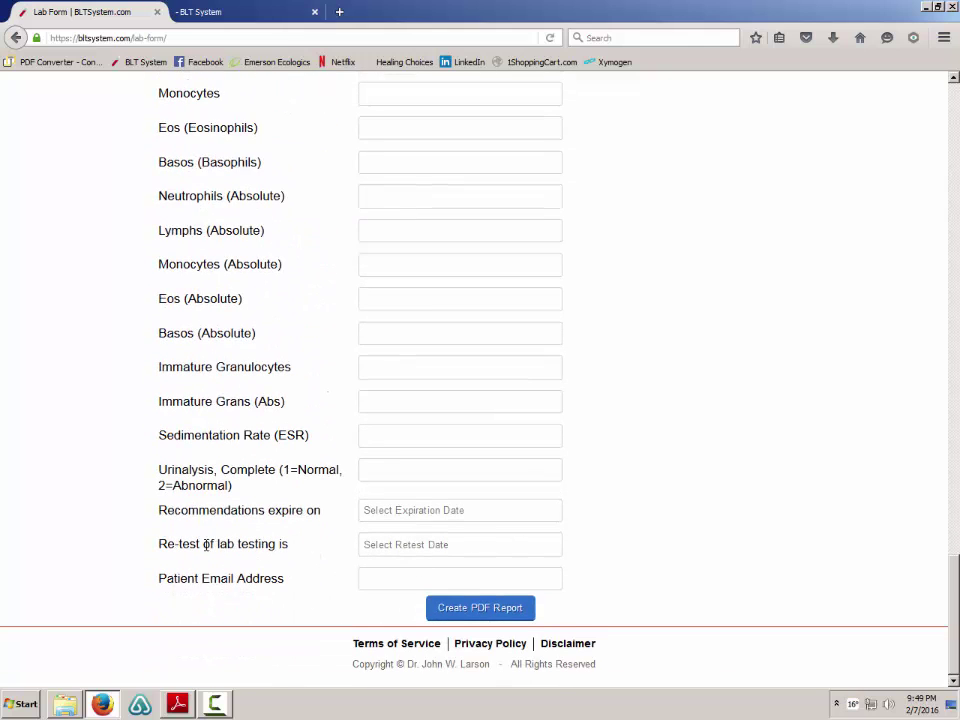
left_click(409, 545)
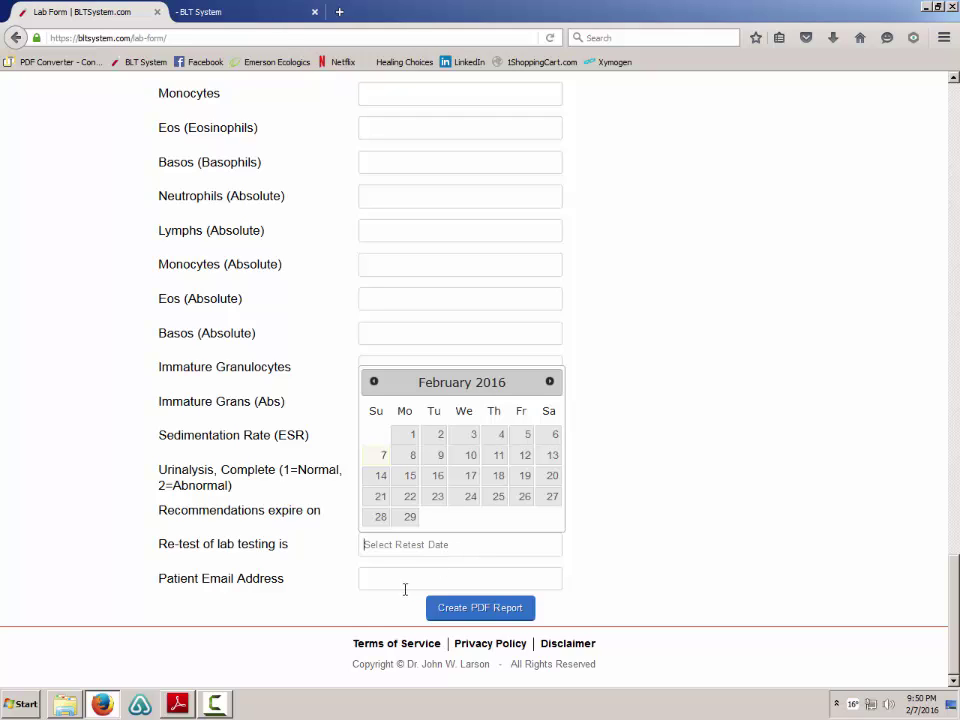
left_click(375, 579)
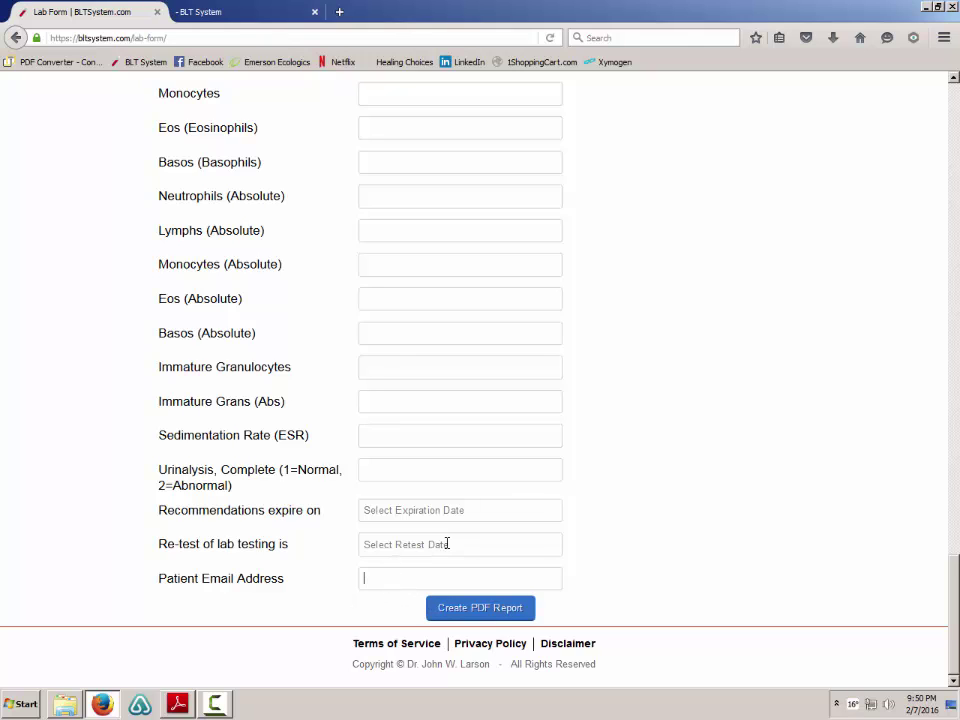
left_click(446, 544)
left_click(390, 580)
scroll(806, 362, "up", 10)
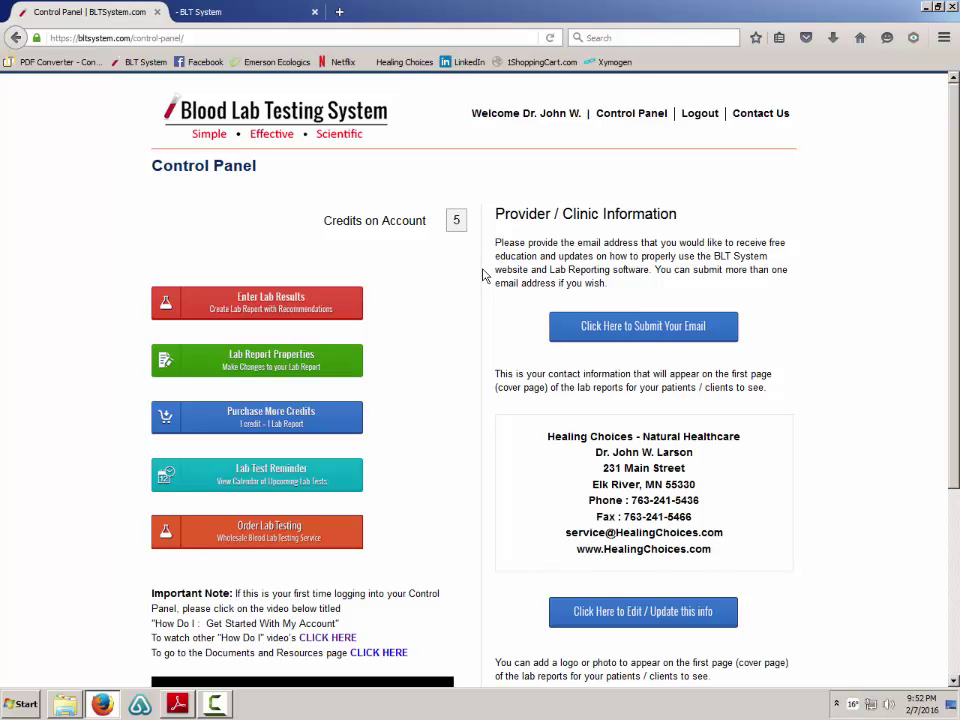
Look over the Control Panel's options, getting-started video and provider information, and open the Contact Us page.
scroll(484, 275, "down", 5)
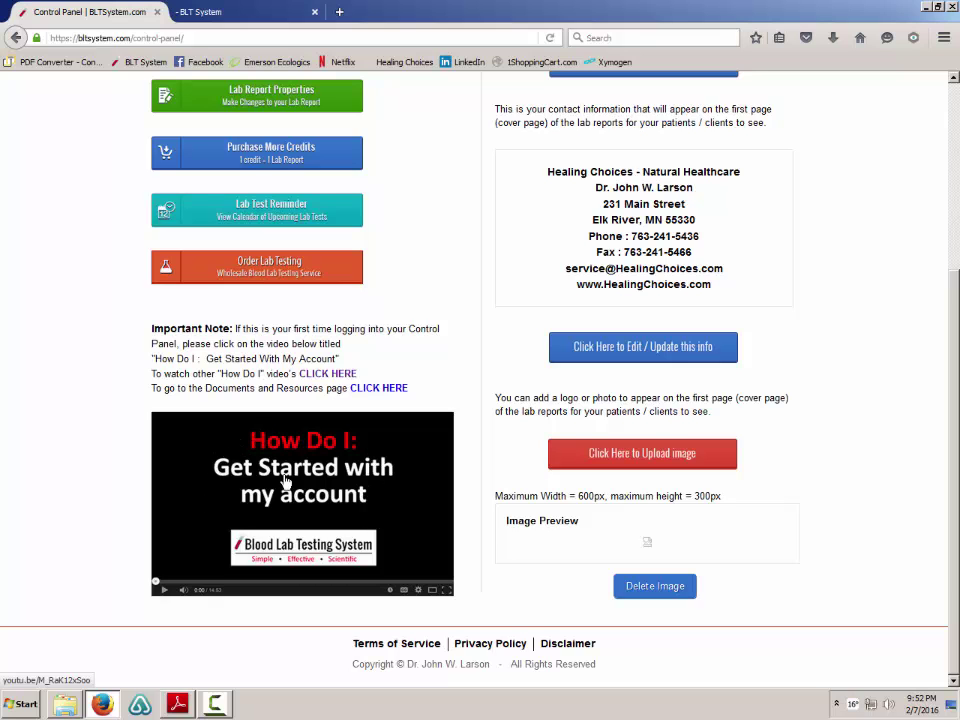
scroll(465, 575, "up", 4)
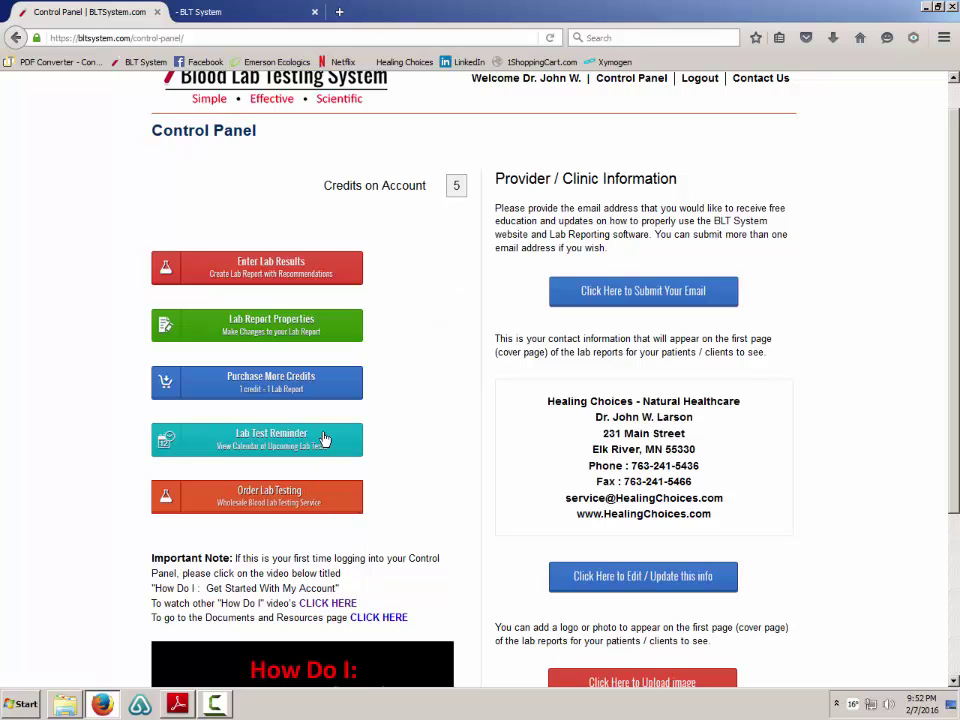
scroll(489, 461, "down", 4)
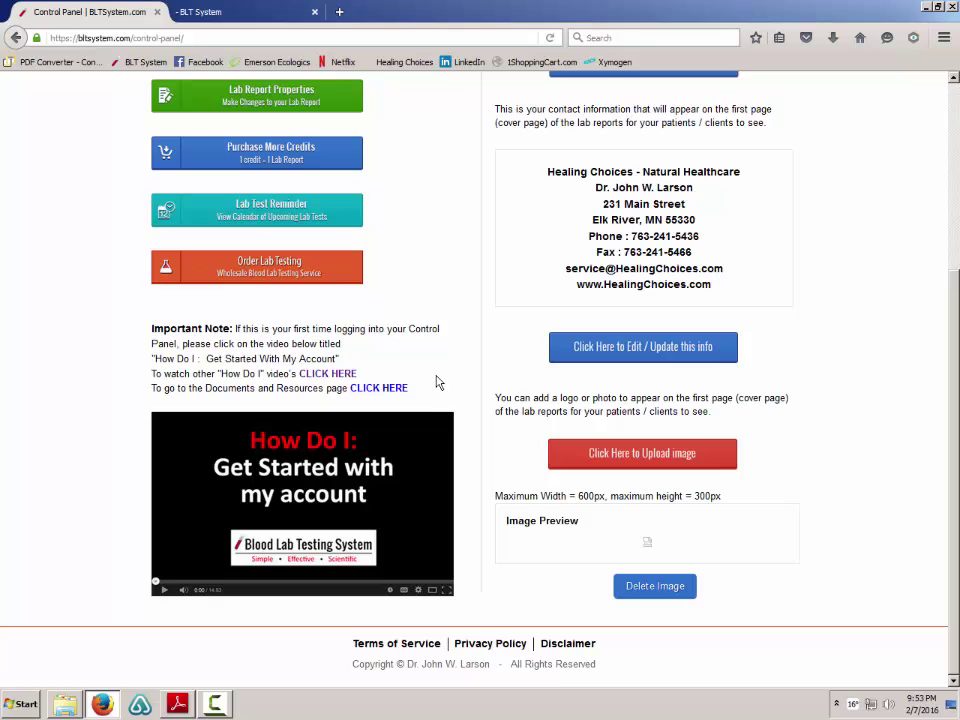
scroll(461, 403, "up", 5)
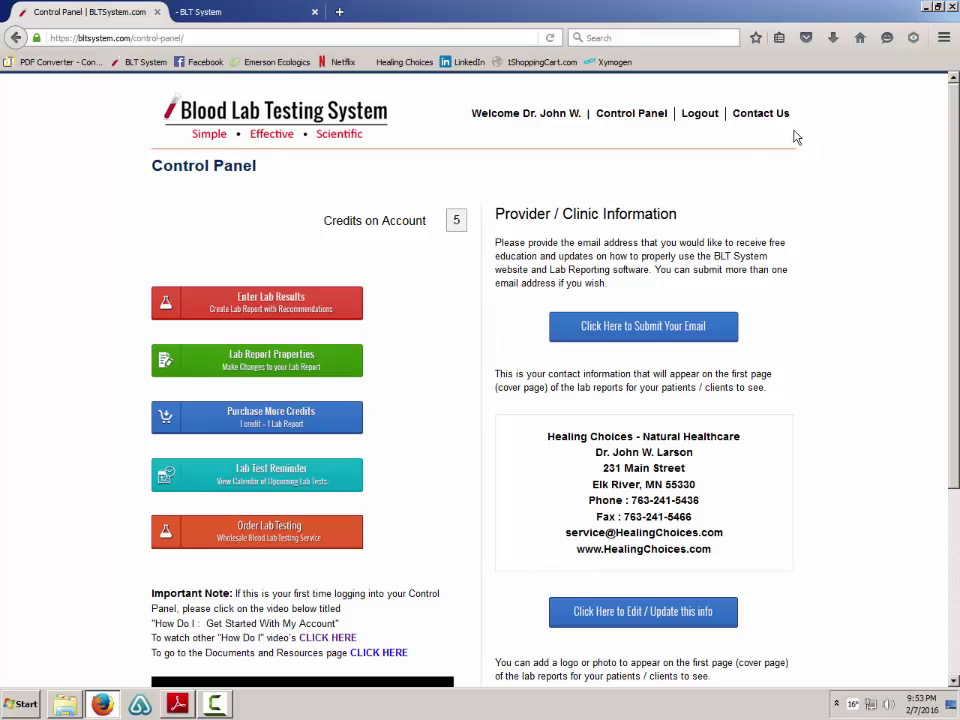
left_click(760, 115)
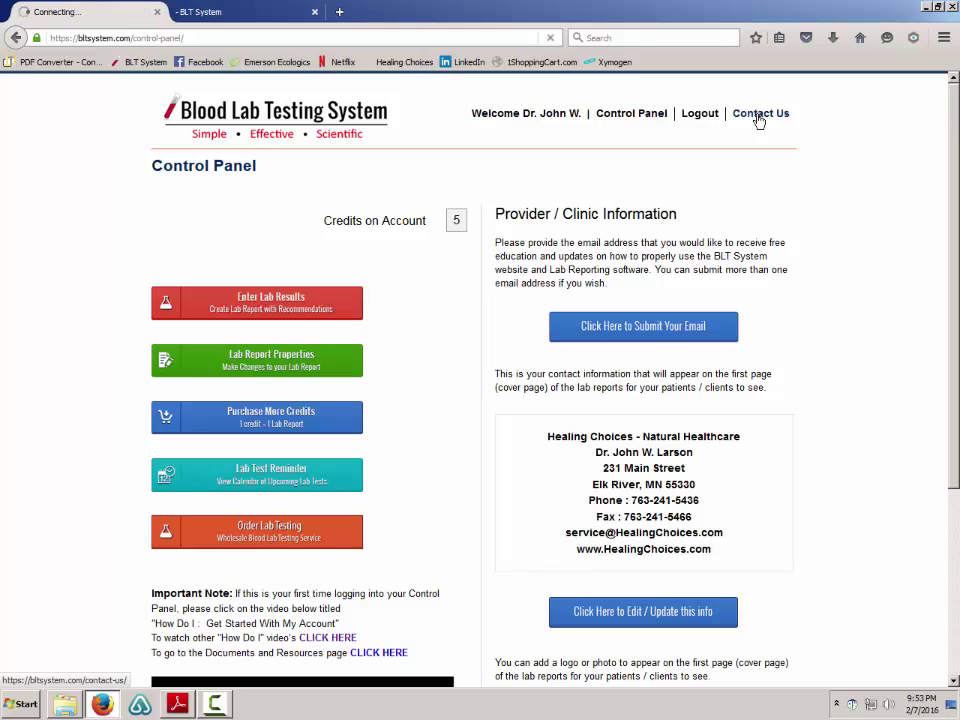